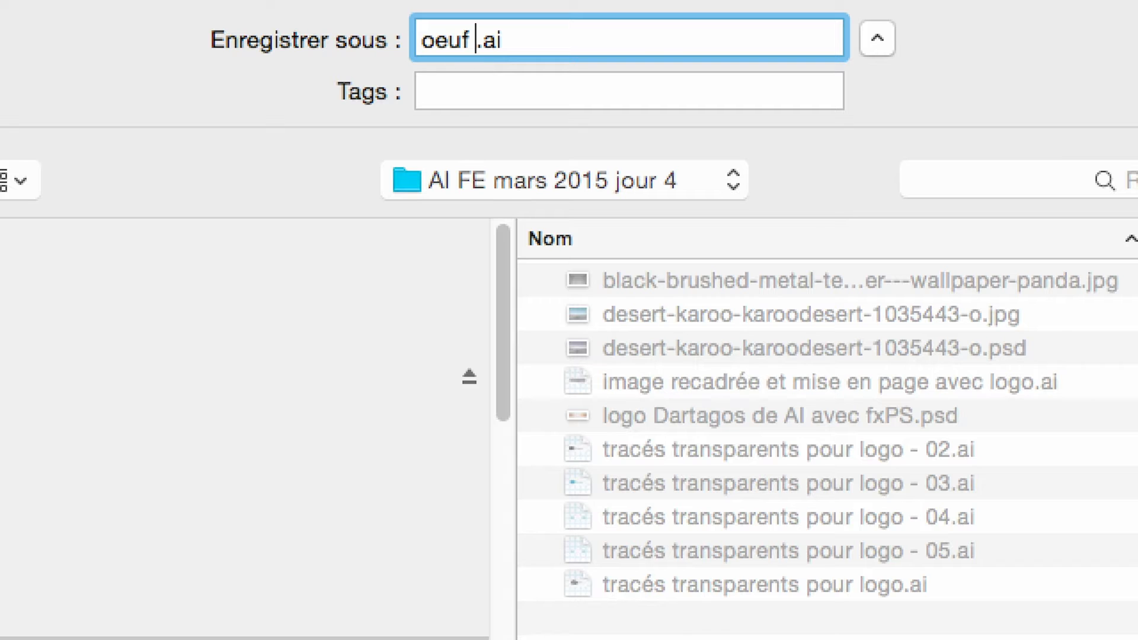
# - Save the document as "oeuf original - 01.ai" in the AI FE mars 2015 jour 4 folder, with Illustrator CC as the version
pyautogui.write('original ')
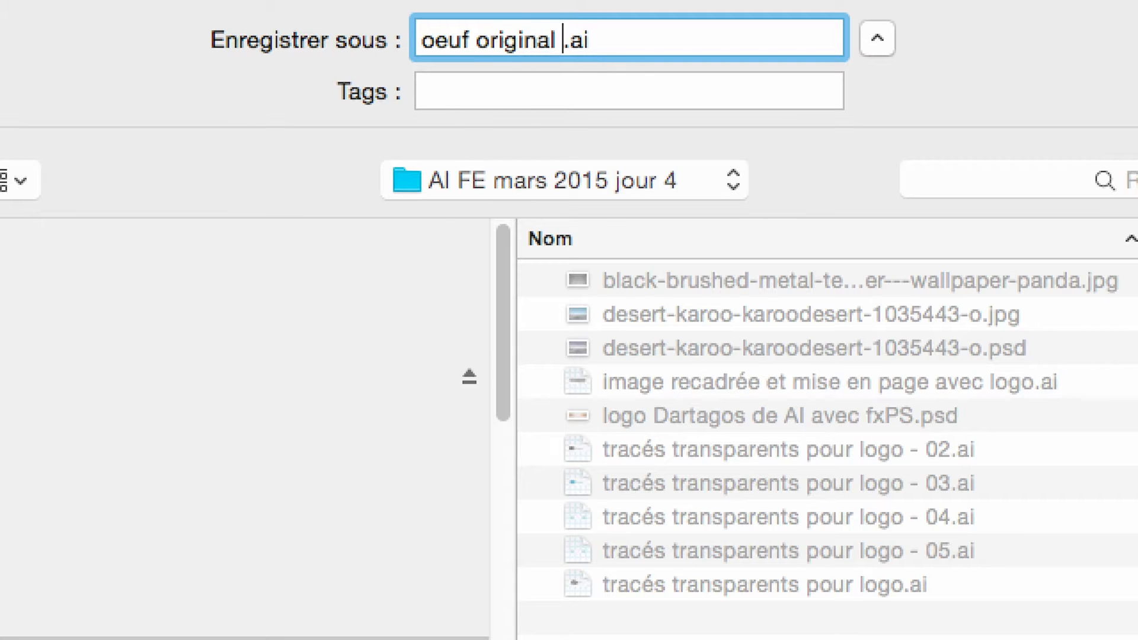
pyautogui.write('- 01')
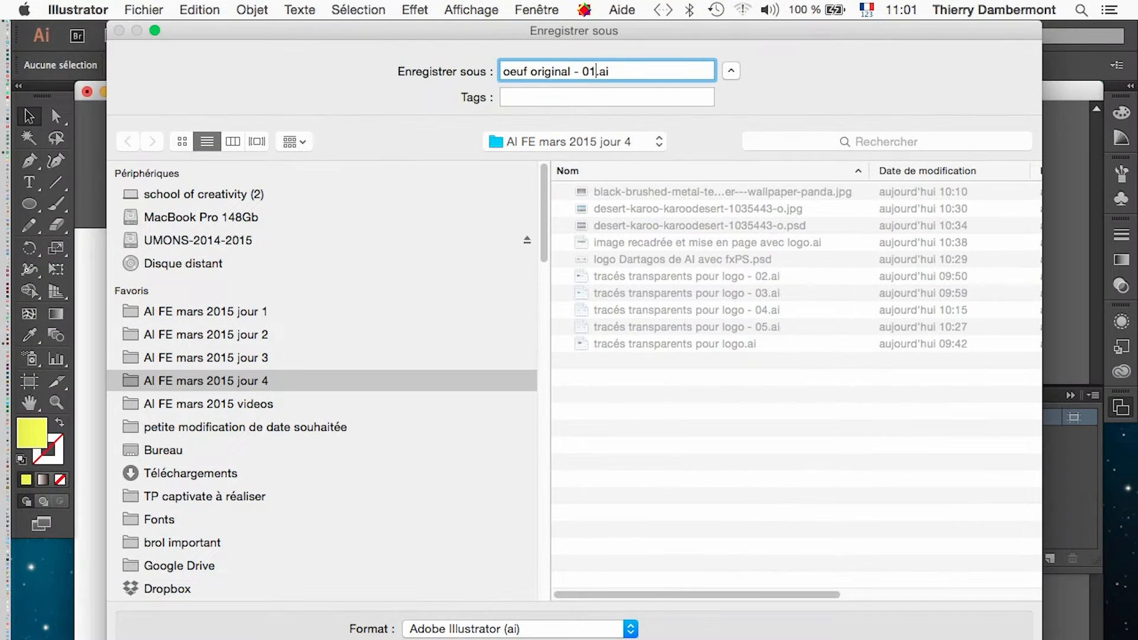
pyautogui.press('Return')
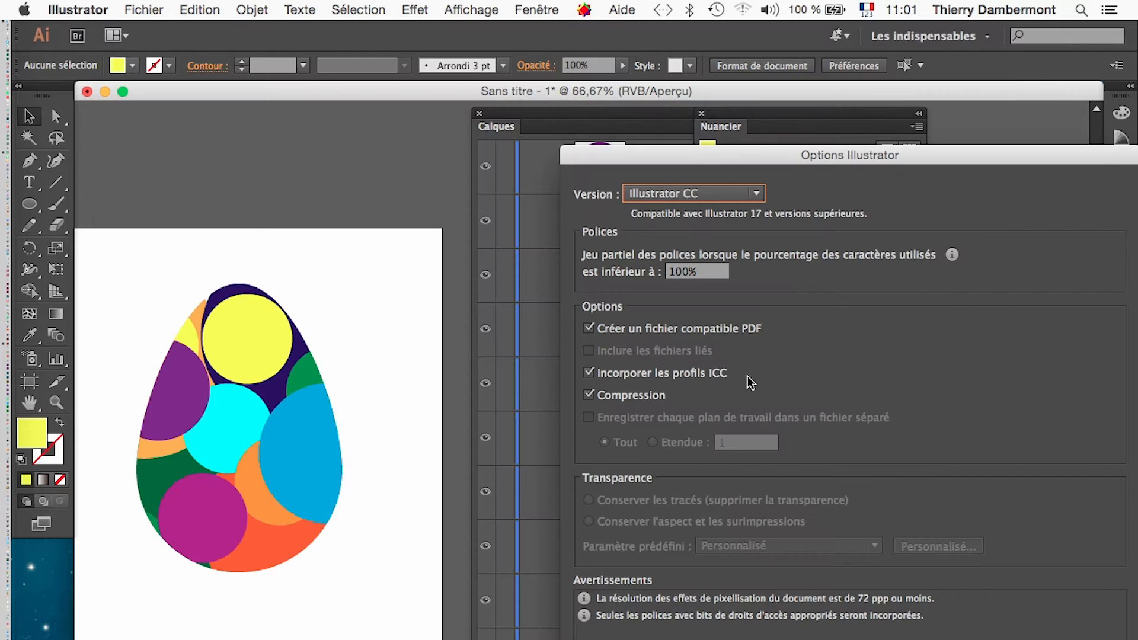
pyautogui.press('Return')
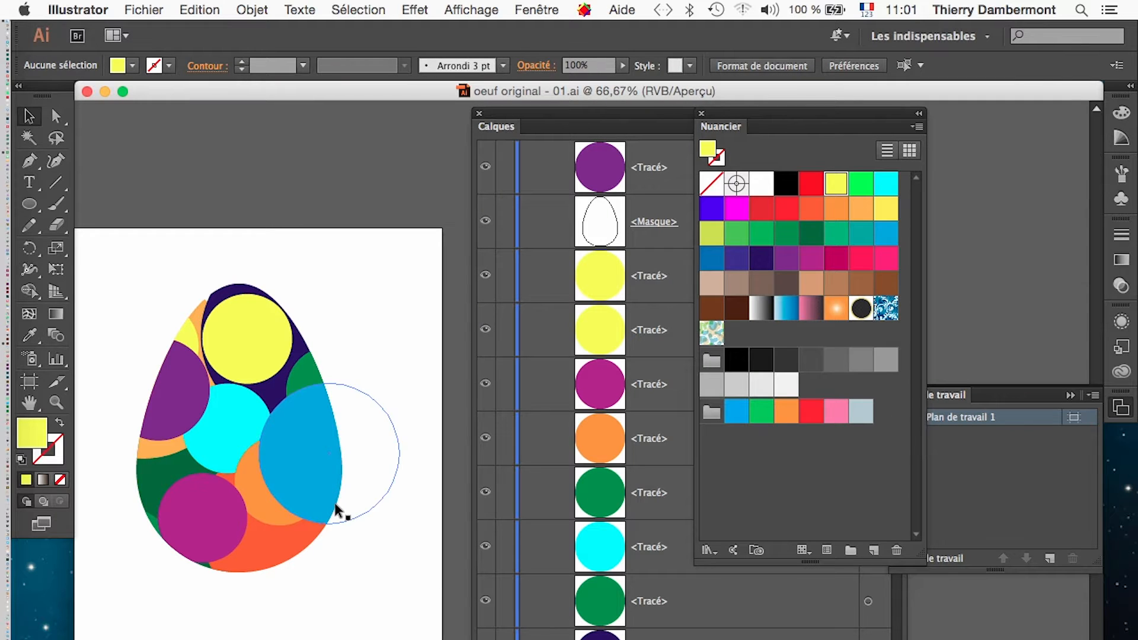
# - Isolate the egg's clipping mask and select the yellow circle near the top of the egg
pyautogui.click(232, 337)
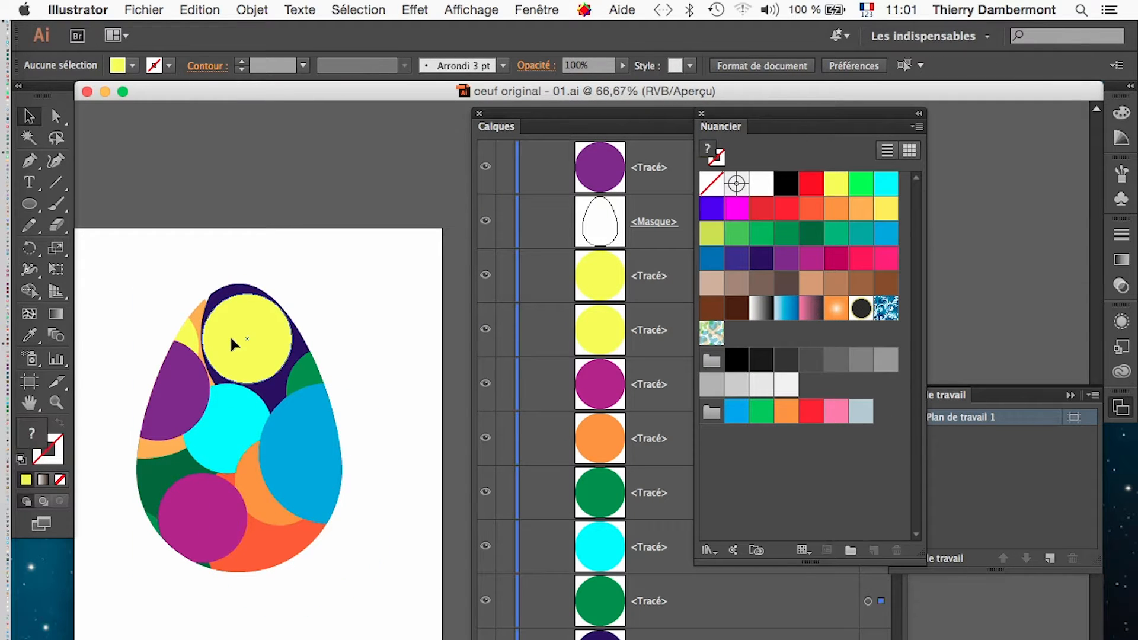
pyautogui.rightClick(258, 348)
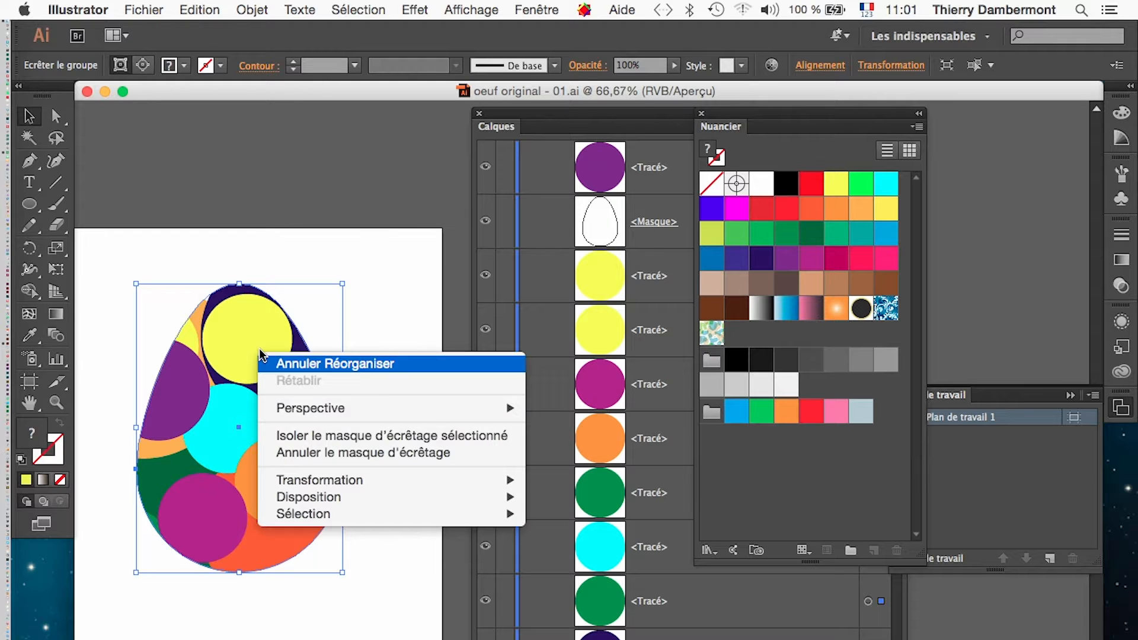
pyautogui.click(339, 439)
pyautogui.click(231, 304)
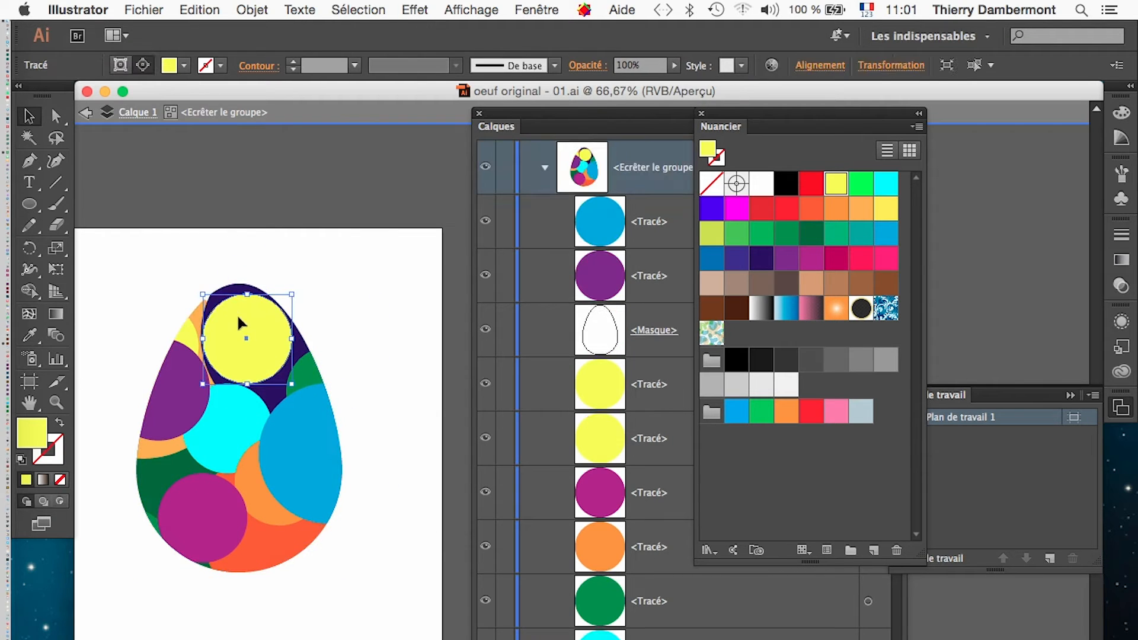
# - Recolour the selected yellow circle magenta and move it up against the egg's upper-right edge
pyautogui.click(652, 511)
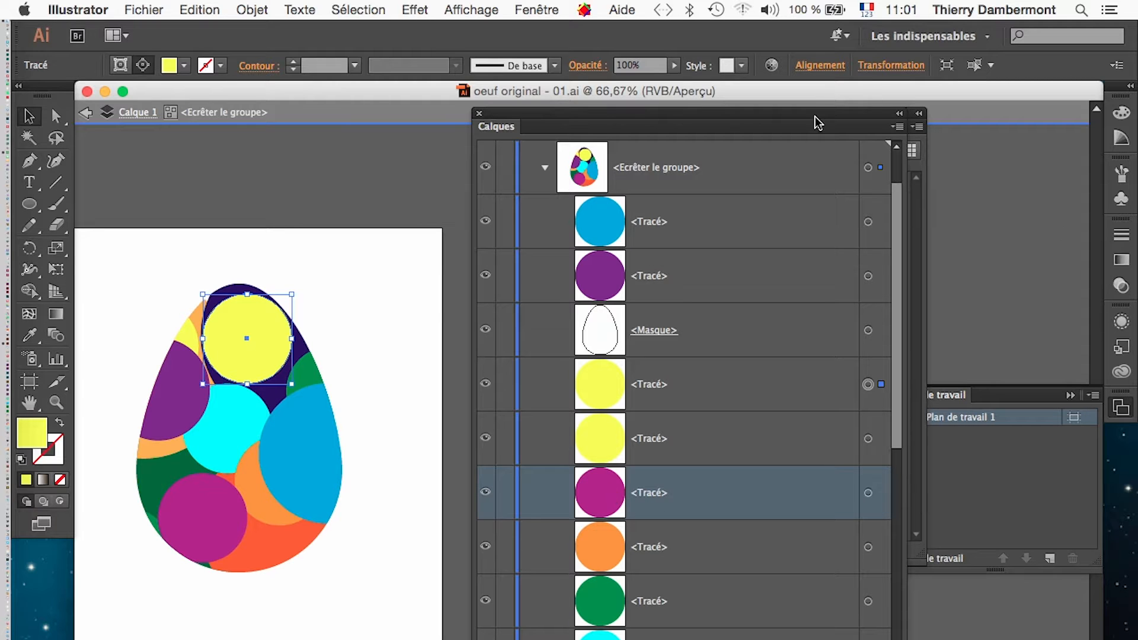
pyautogui.moveTo(818, 122); pyautogui.dragTo(946, 487)
pyautogui.click(760, 258)
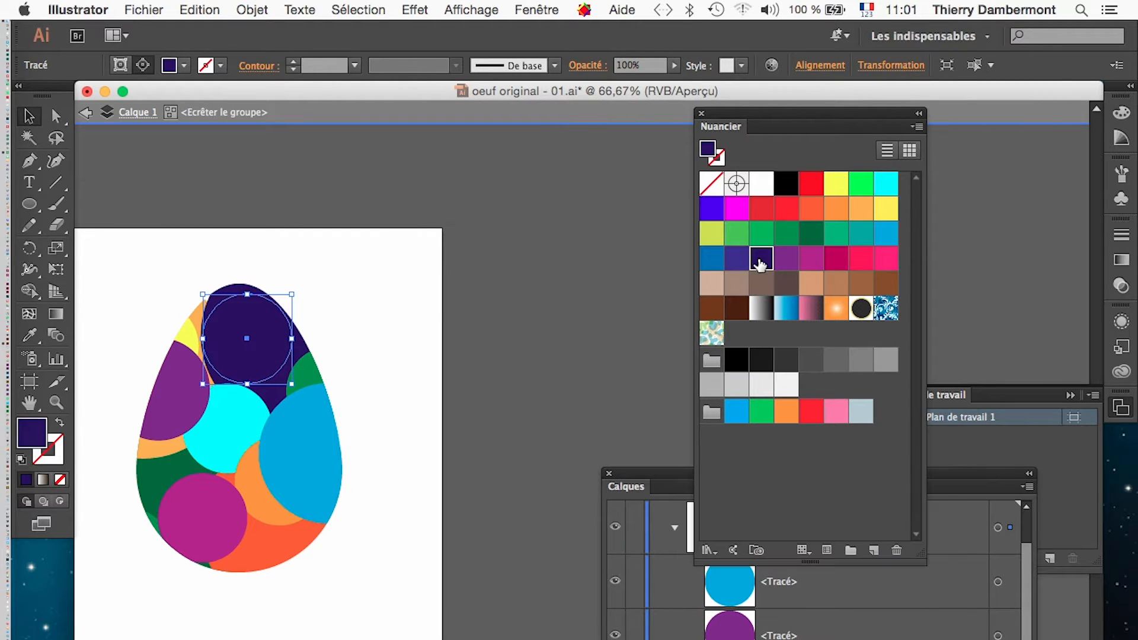
pyautogui.click(804, 258)
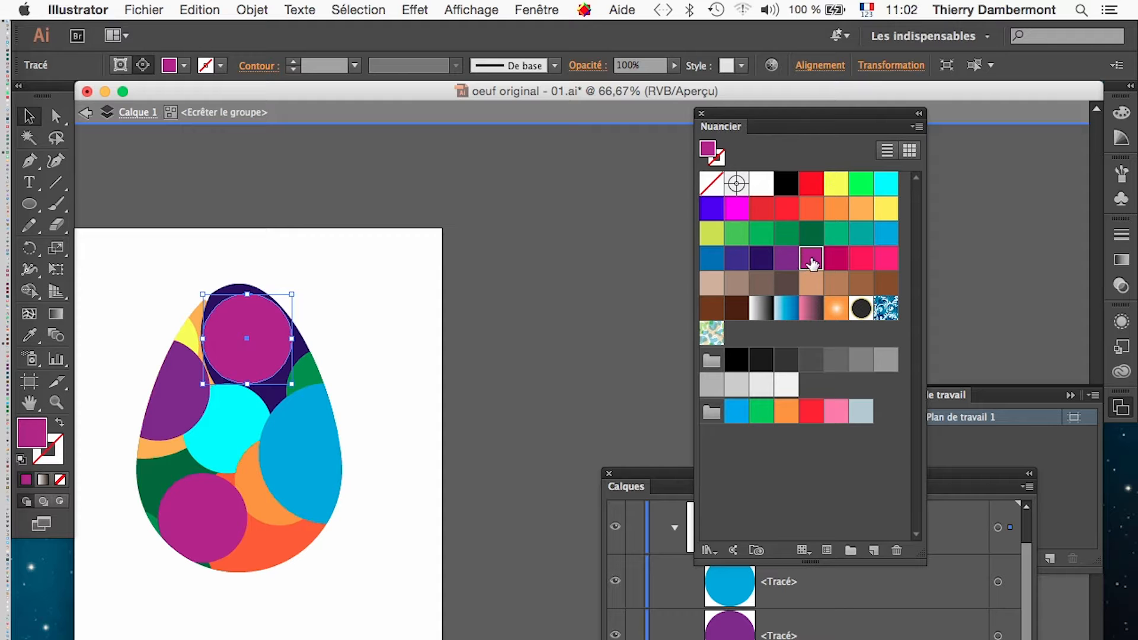
pyautogui.moveTo(259, 353); pyautogui.dragTo(283, 366)
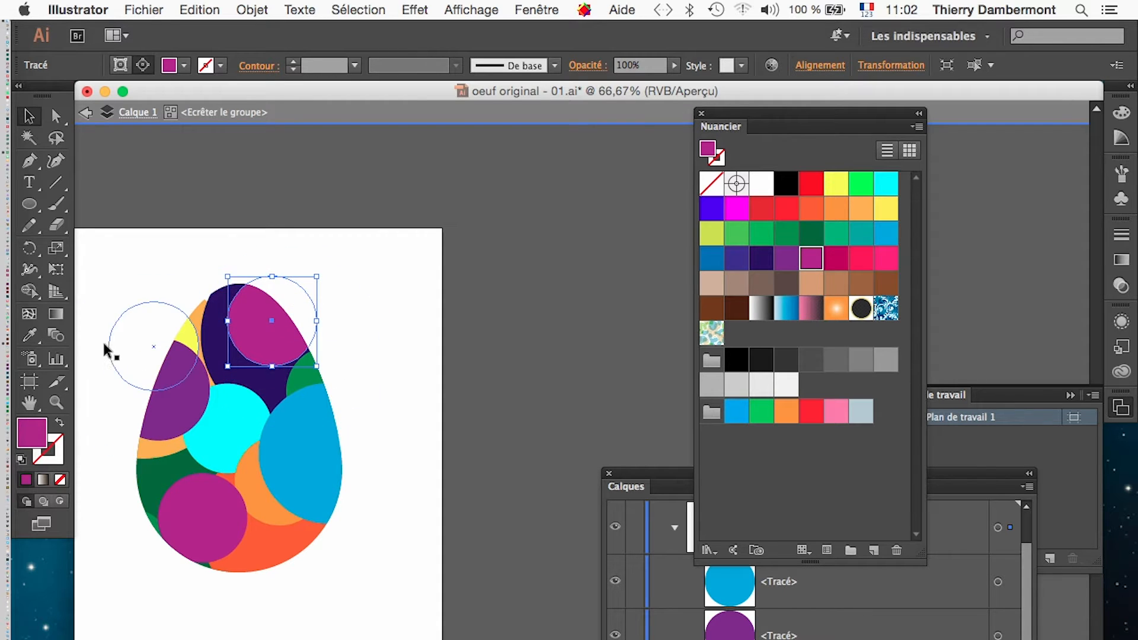
# - Deselect the circle and leave isolation mode completely
pyautogui.click(105, 239)
pyautogui.click(86, 114)
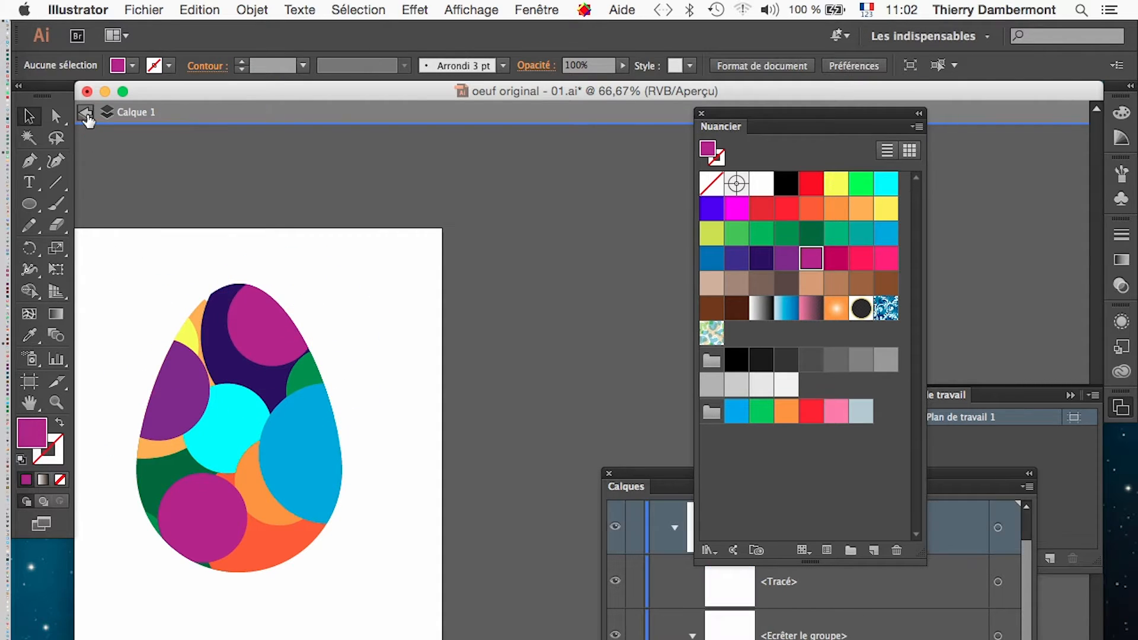
pyautogui.click(86, 114)
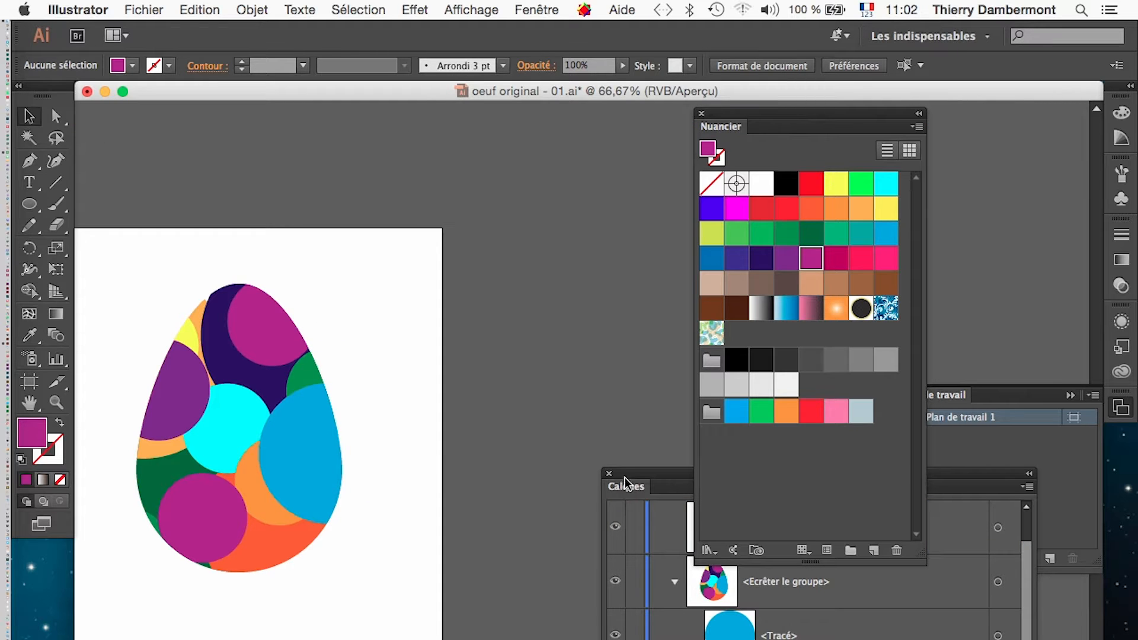
# - Collapse the clipping group in the layer list and delete the empty path above it in Calque 1
pyautogui.moveTo(625, 485); pyautogui.dragTo(443, 172)
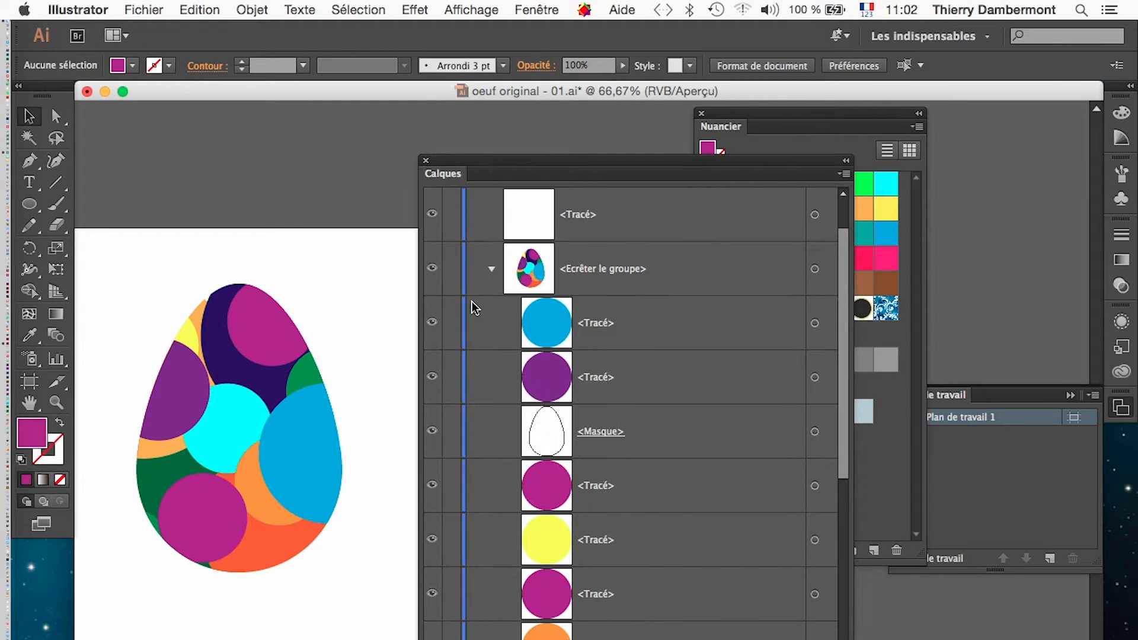
pyautogui.click(491, 273)
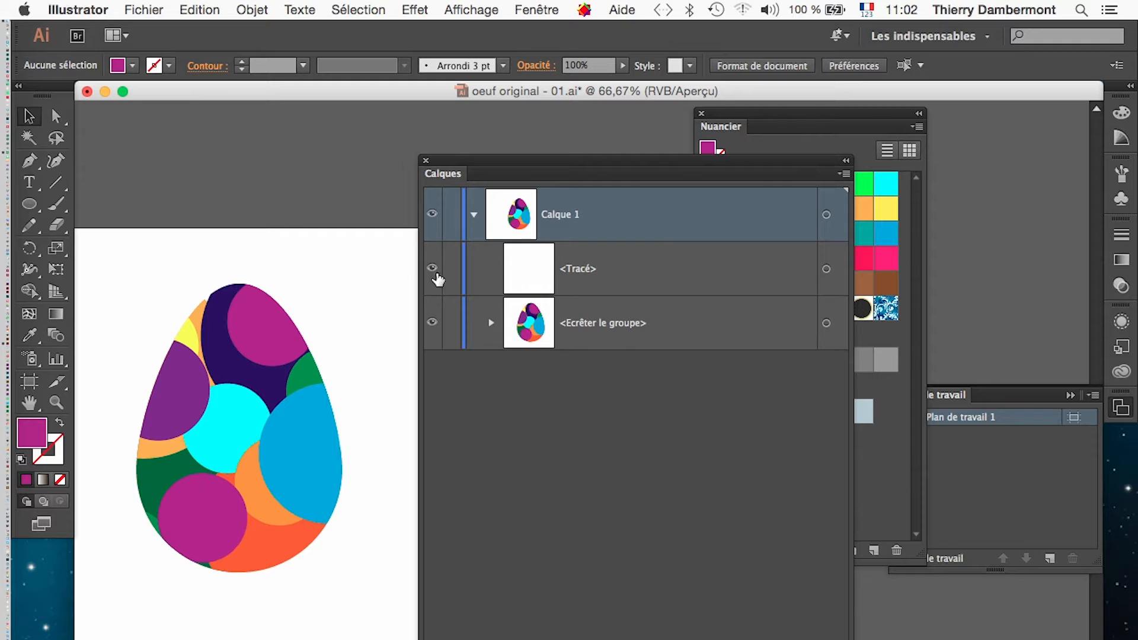
pyautogui.moveTo(609, 279); pyautogui.dragTo(764, 462)
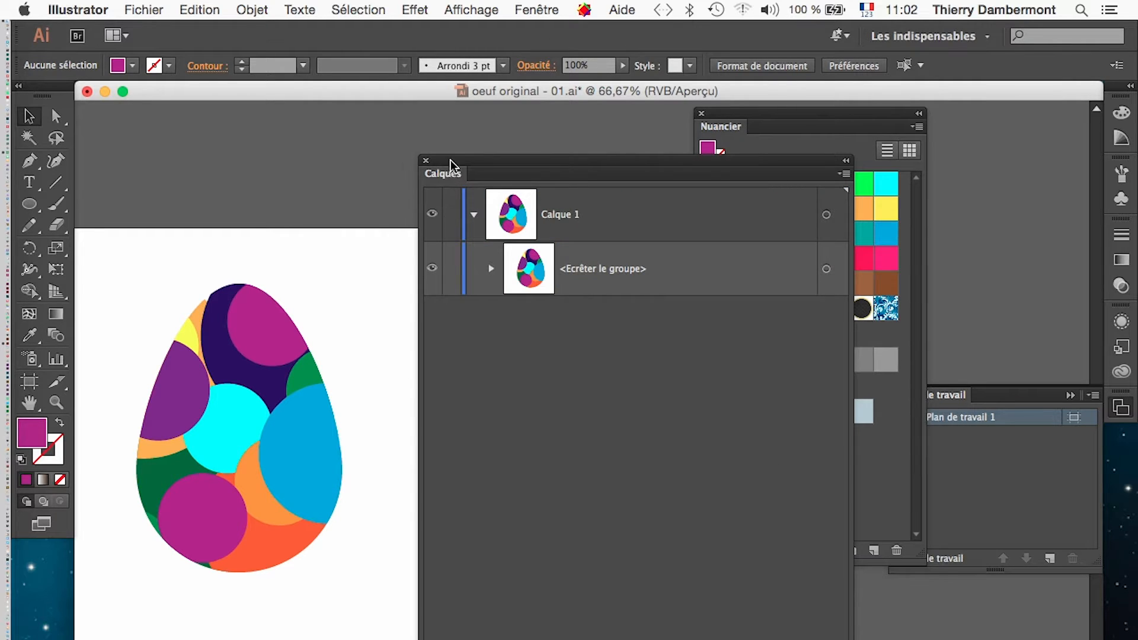
# - Show the transparency grid behind the artwork
pyautogui.moveTo(451, 166); pyautogui.dragTo(566, 172)
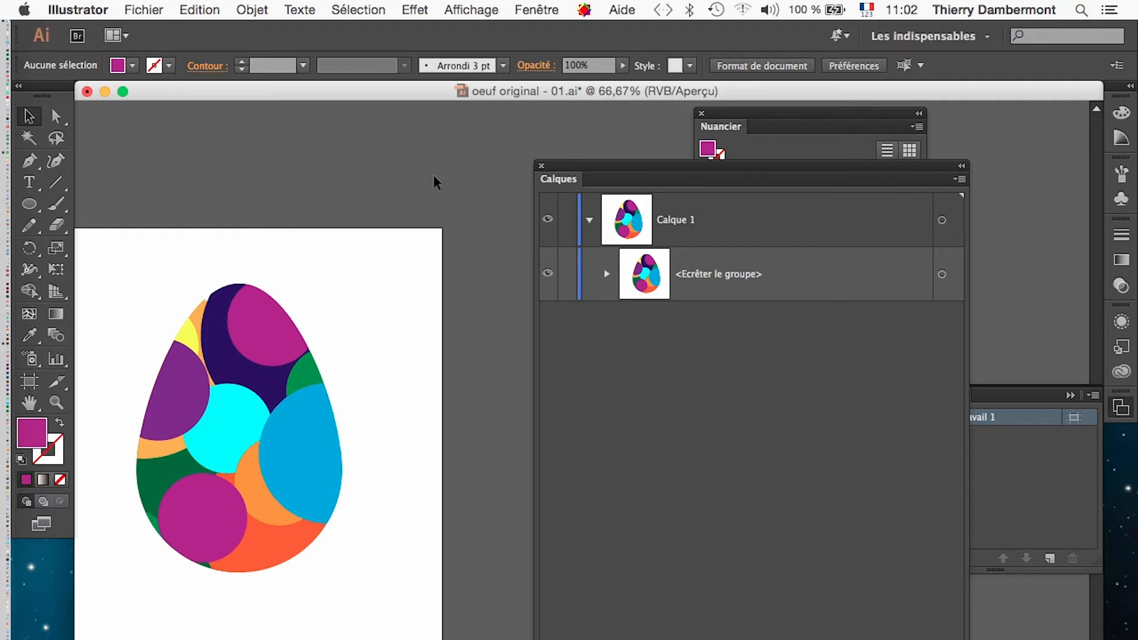
pyautogui.click(486, 9)
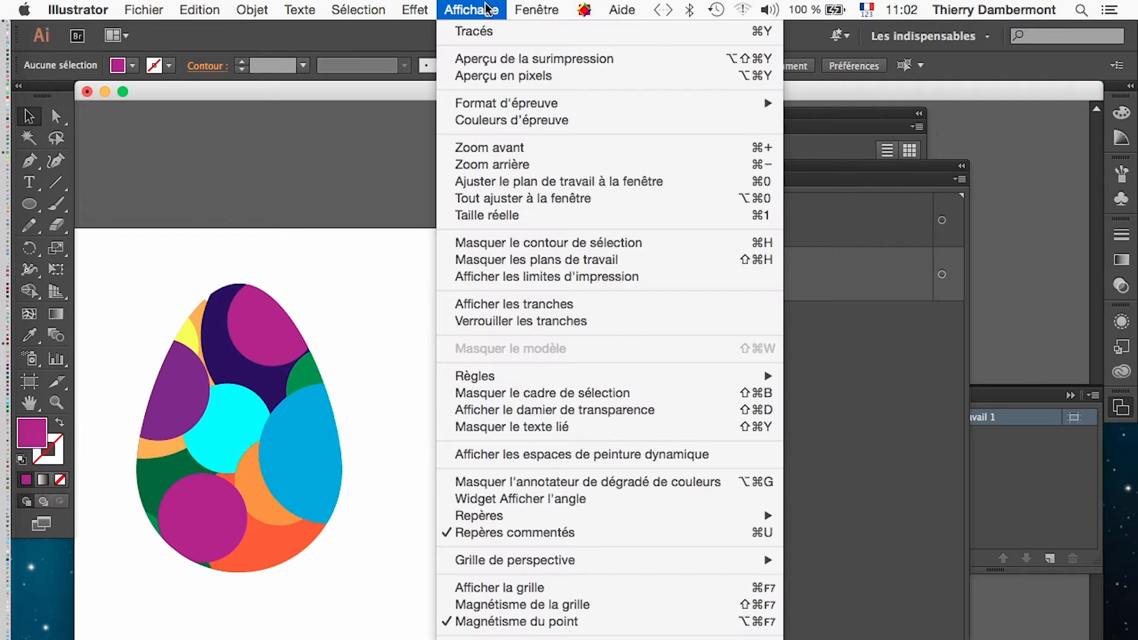
pyautogui.click(540, 410)
# - Draw a circle nearly as wide as the egg, outside the artboard beside its right edge
pyautogui.moveTo(595, 159); pyautogui.dragTo(819, 197)
pyautogui.click(29, 204)
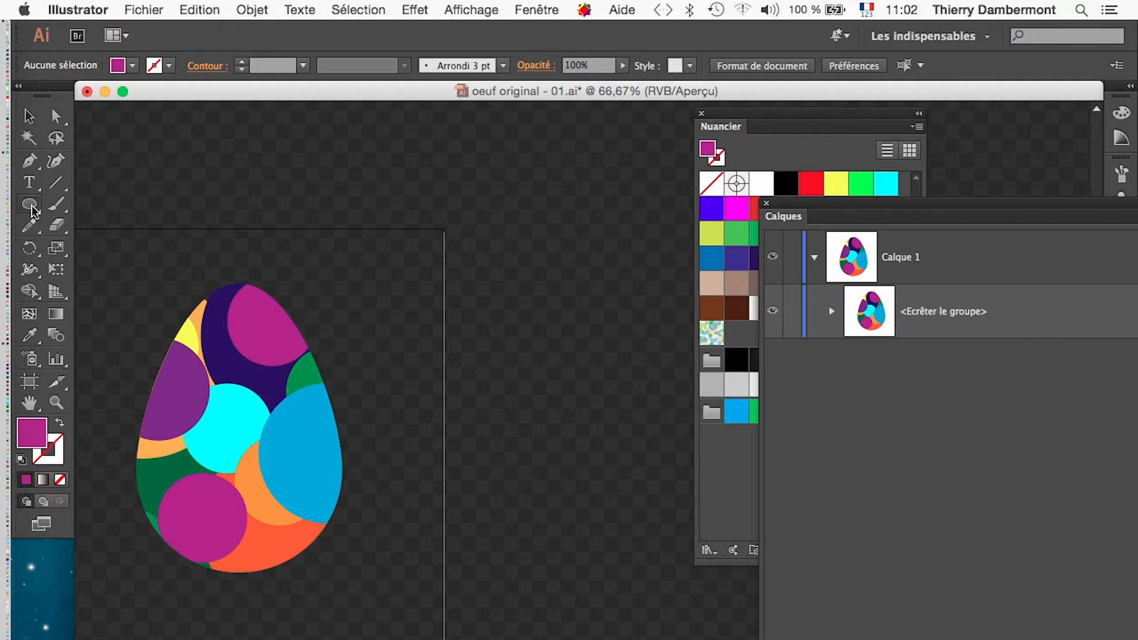
pyautogui.moveTo(443, 295); pyautogui.dragTo(633, 484)
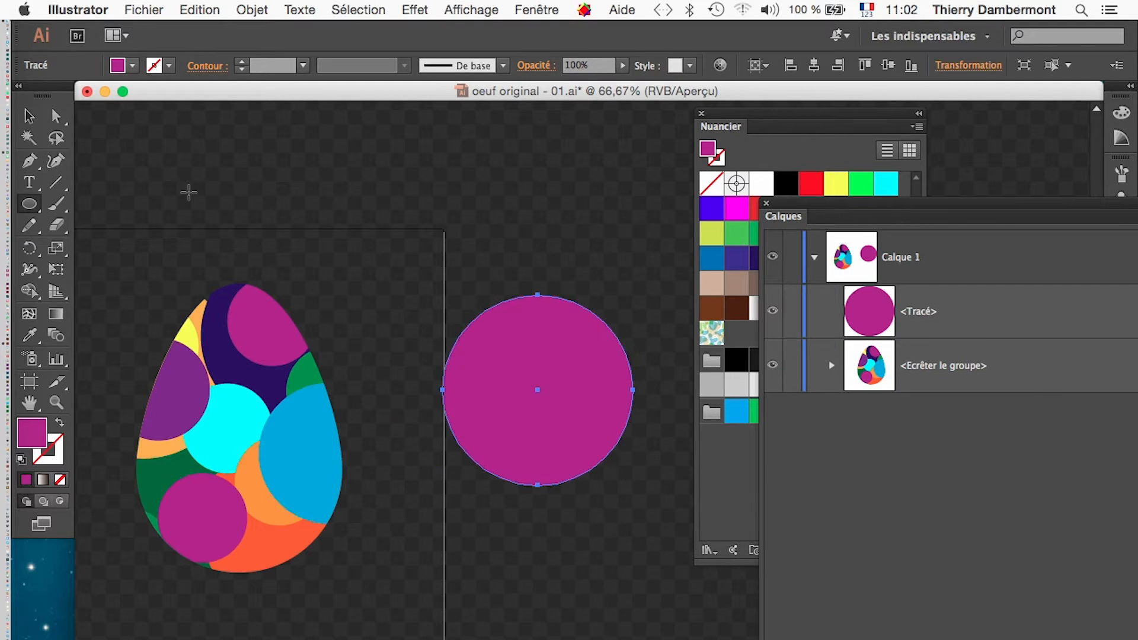
# - Fill the new circle with a gradient and set the gradient type to Radial
pyautogui.moveTo(54, 99); pyautogui.dragTo(396, 127)
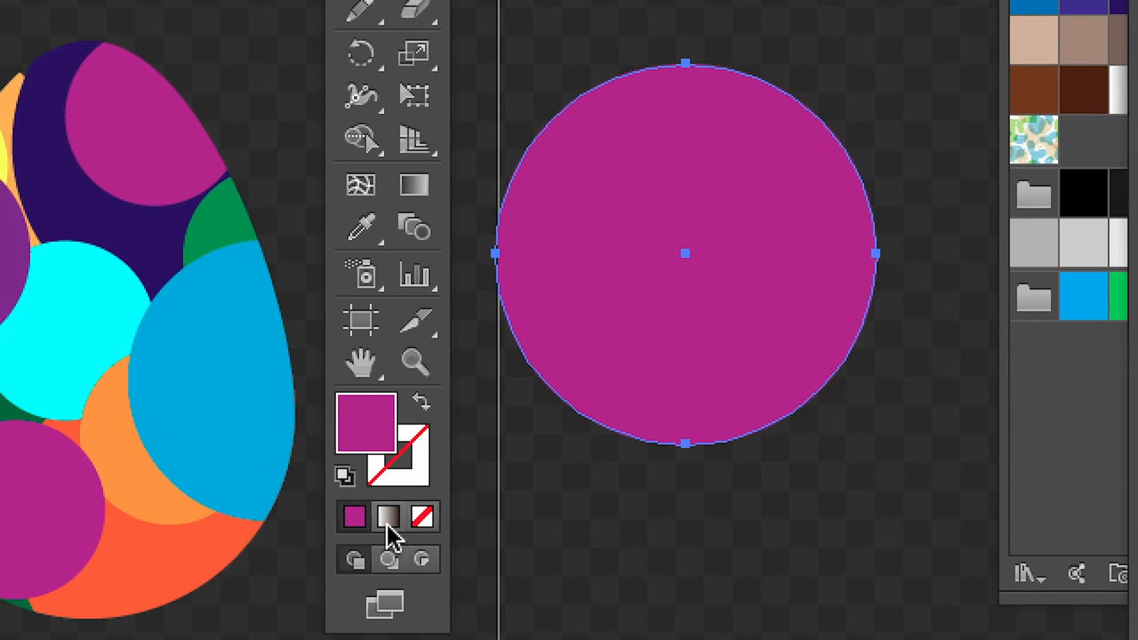
pyautogui.click(392, 522)
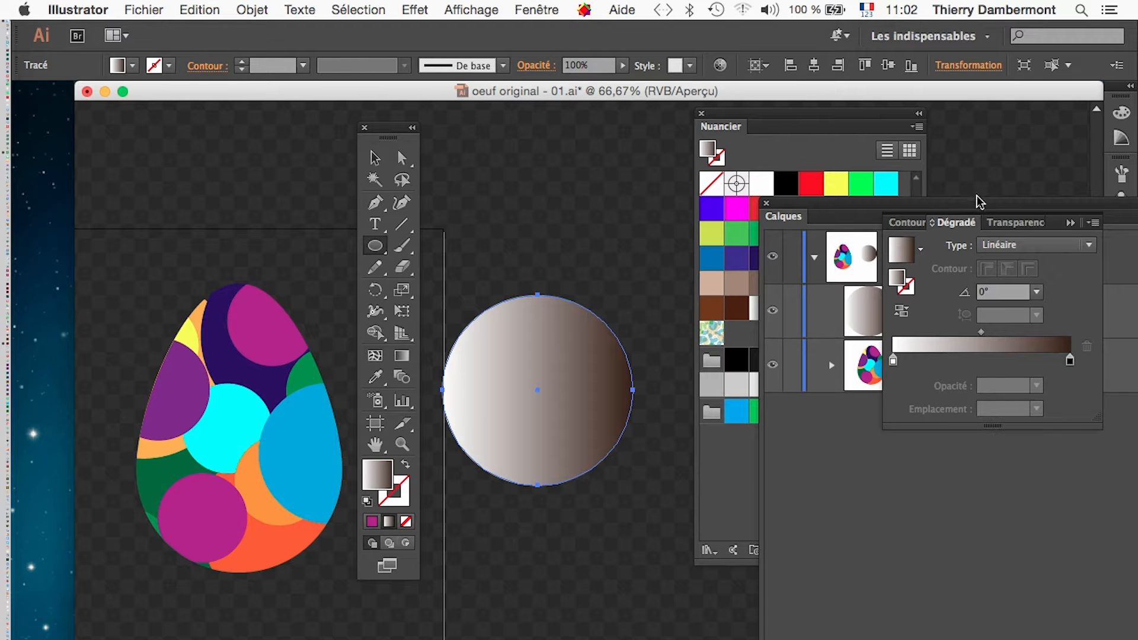
pyautogui.moveTo(951, 222); pyautogui.dragTo(581, 149)
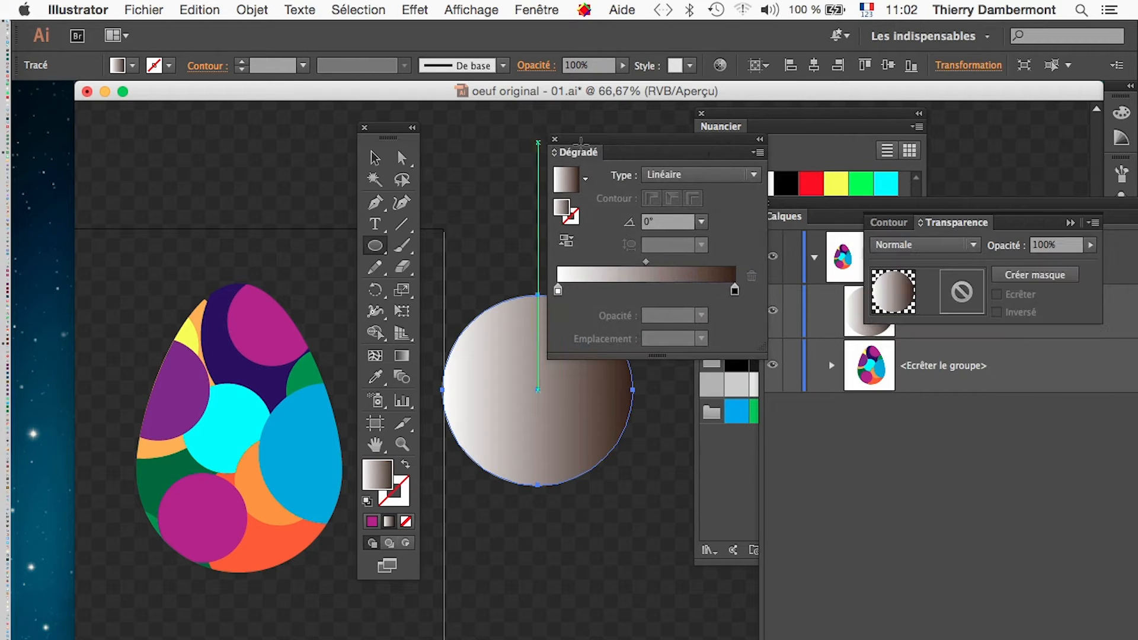
pyautogui.moveTo(388, 135); pyautogui.dragTo(129, 128)
pyautogui.moveTo(596, 140); pyautogui.dragTo(311, 143)
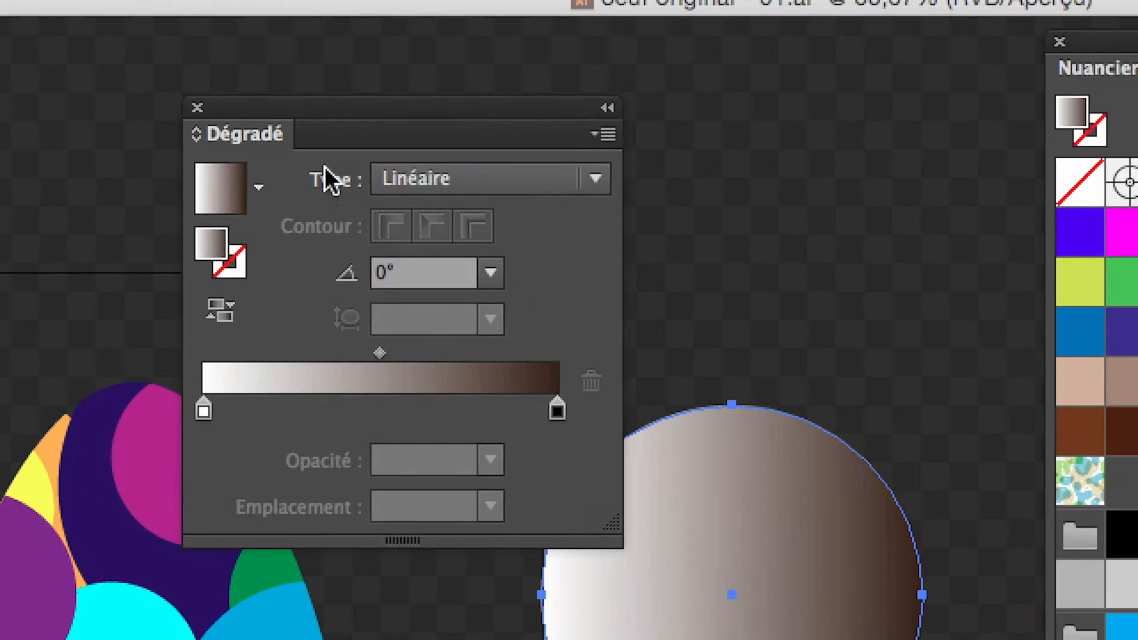
pyautogui.click(427, 219)
pyautogui.click(449, 292)
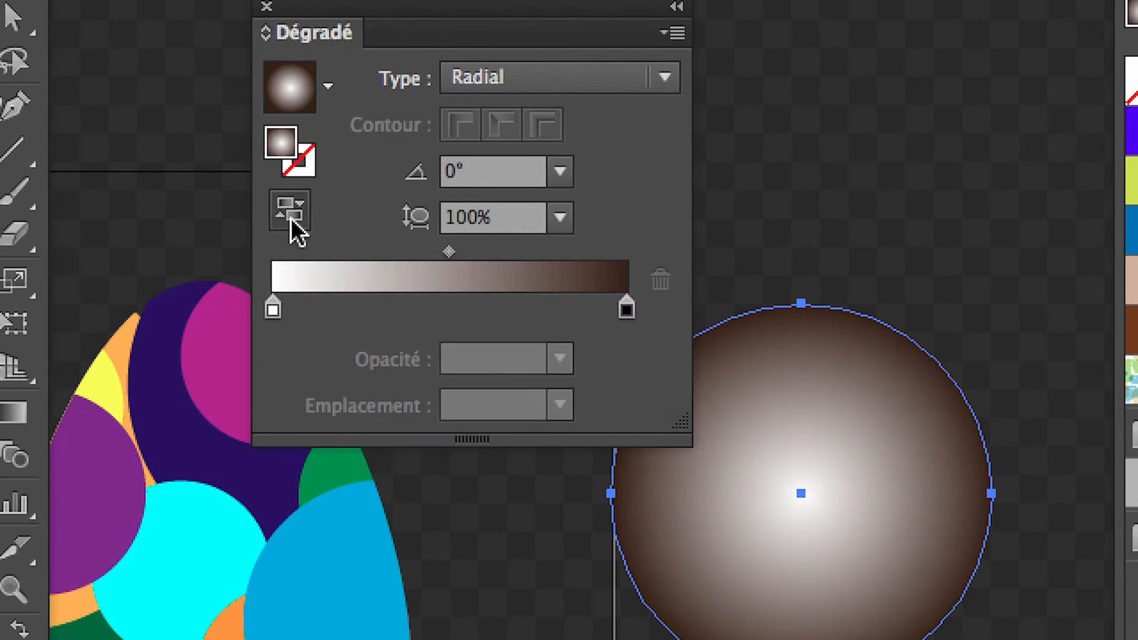
# - Reverse the circle's radial gradient back and forth, returning white to the centre
pyautogui.click(154, 205)
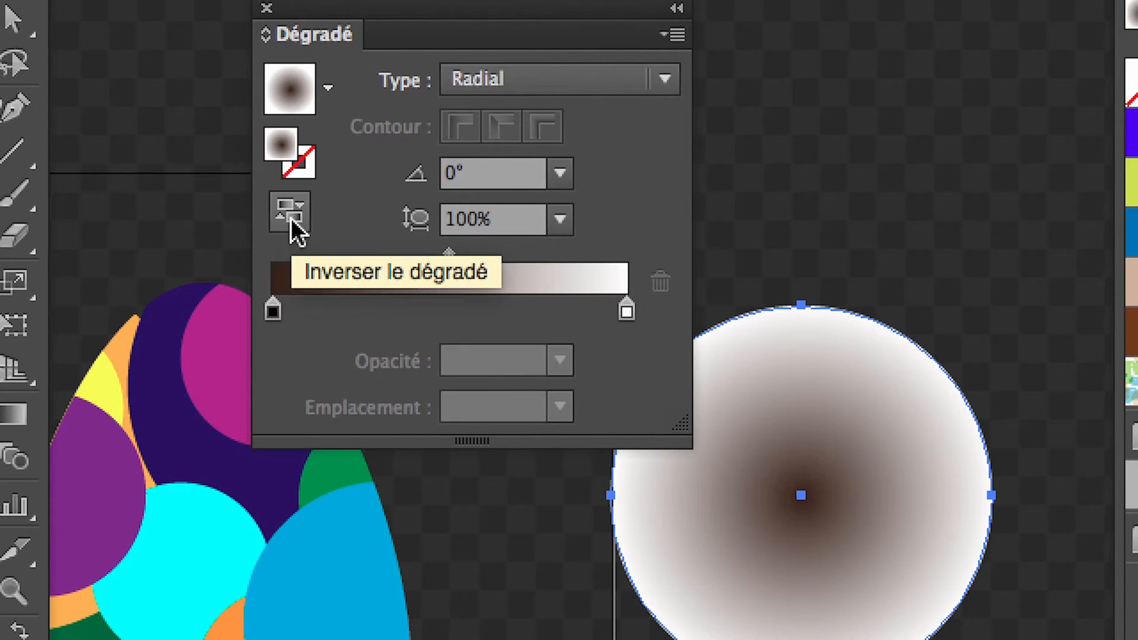
pyautogui.click(291, 218)
pyautogui.click(290, 218)
pyautogui.click(291, 218)
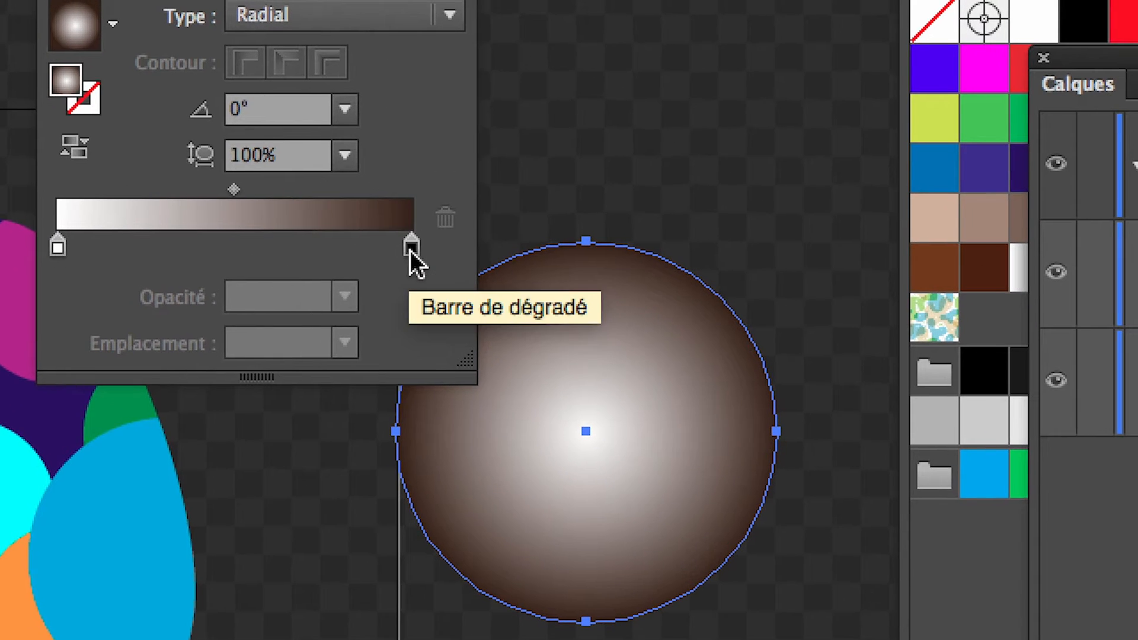
# - Change the outer black stop of the circle's gradient to white
pyautogui.doubleClick(411, 247)
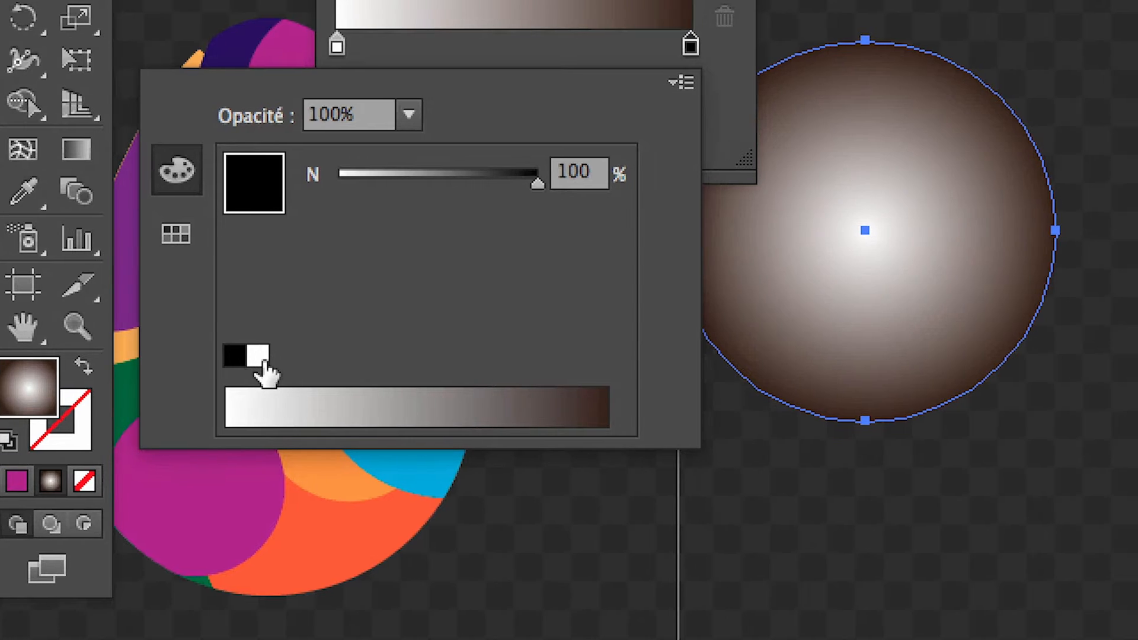
pyautogui.click(178, 441)
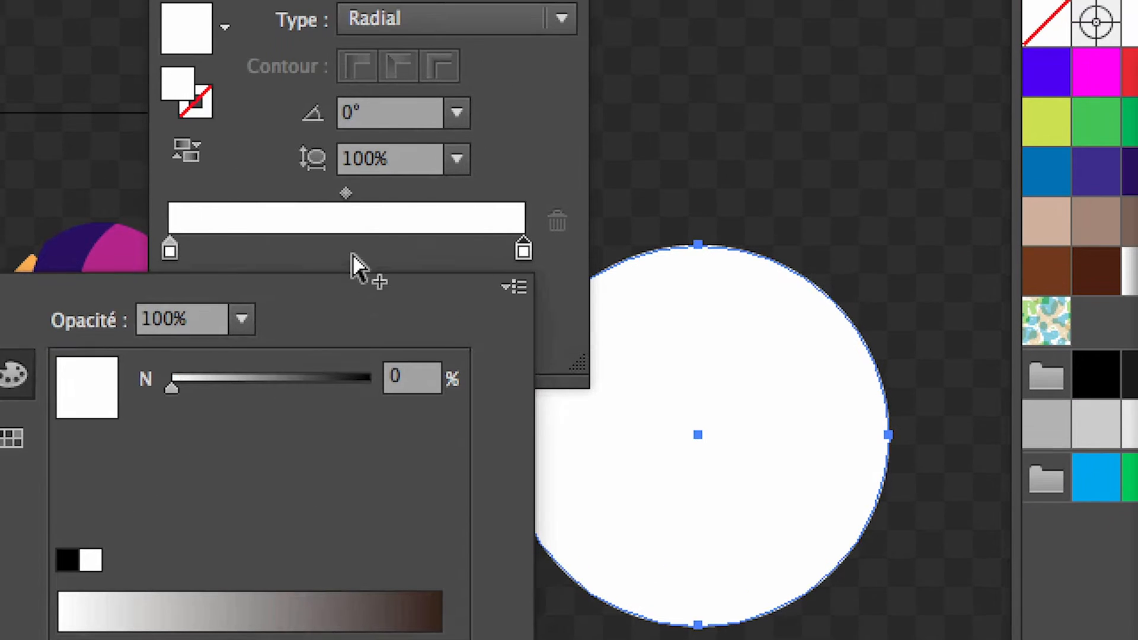
pyautogui.click(490, 91)
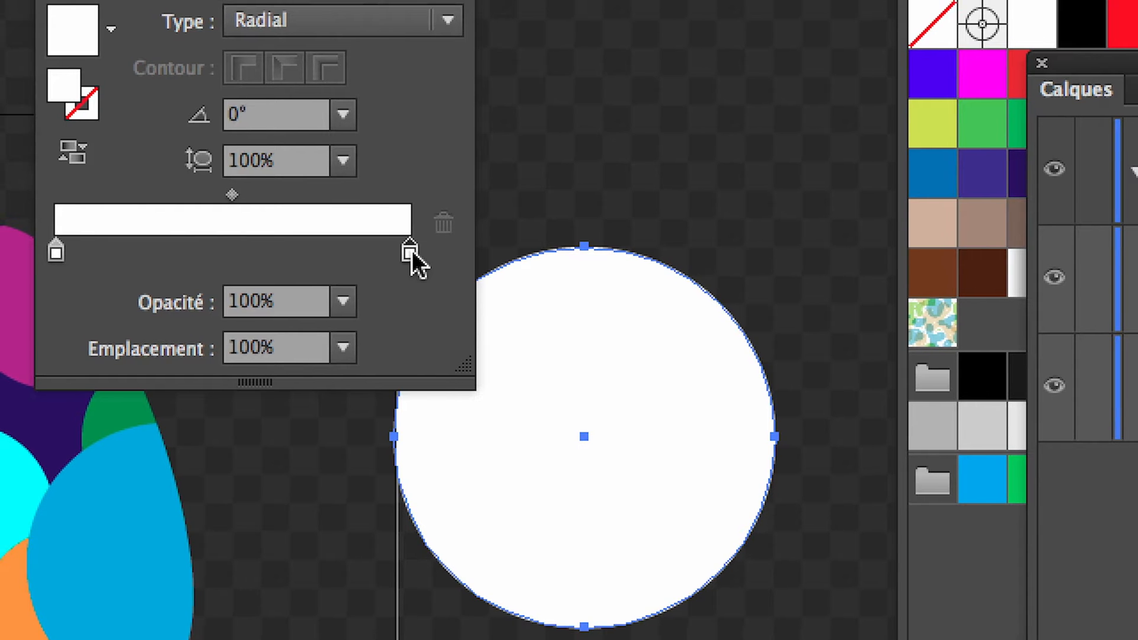
# - Set the opacity of the gradient's outer white stop to 0%
pyautogui.doubleClick(401, 248)
pyautogui.click(411, 251)
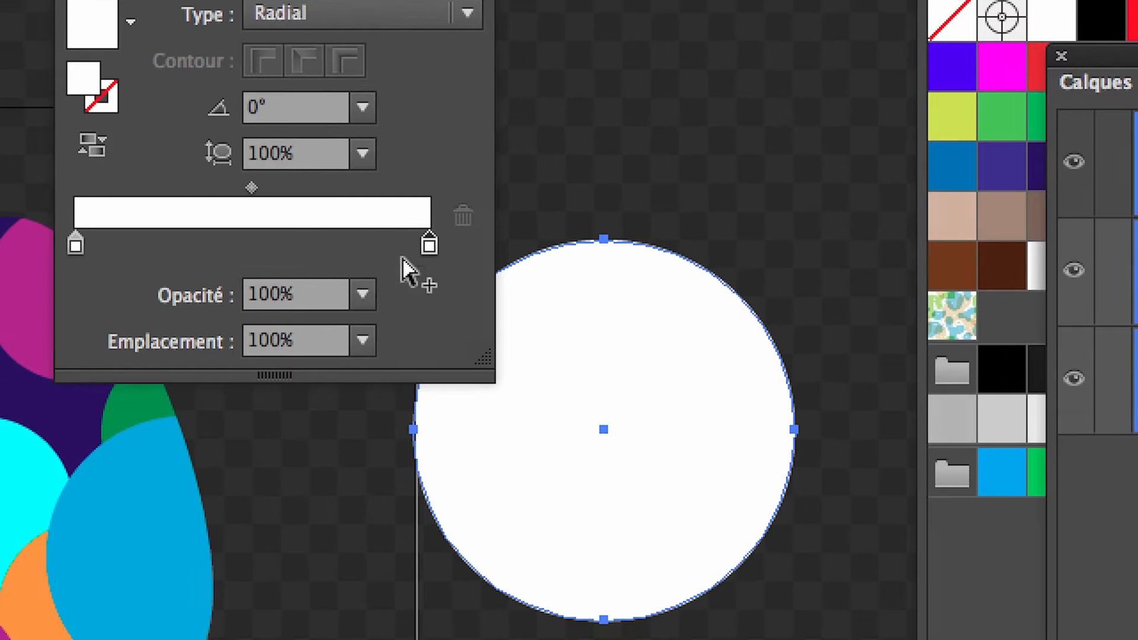
pyautogui.click(342, 300)
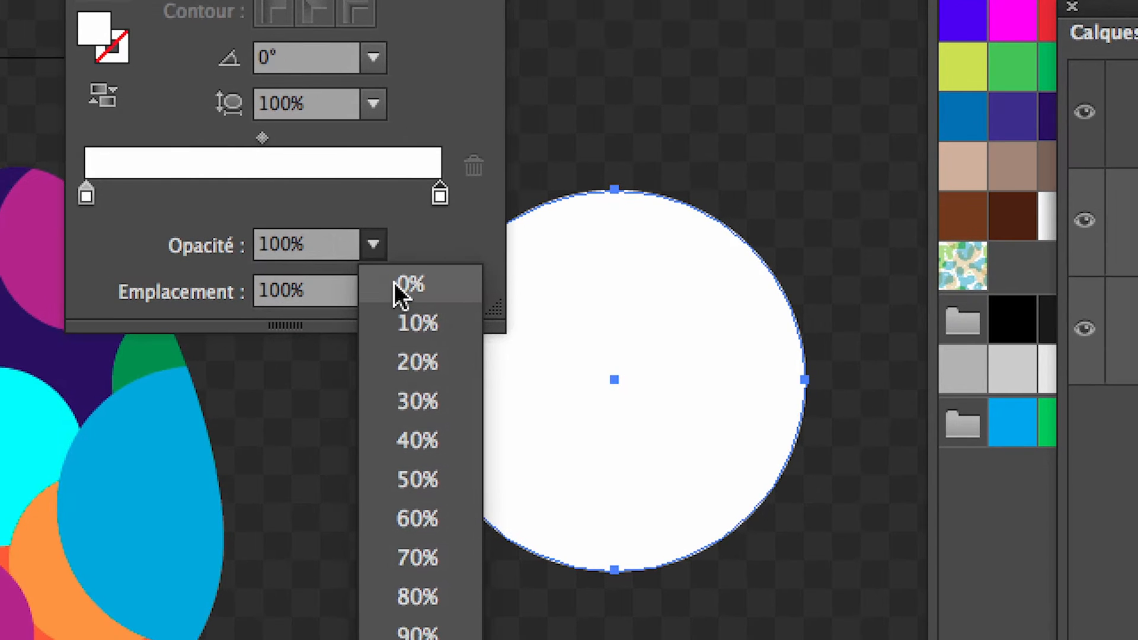
pyautogui.click(395, 285)
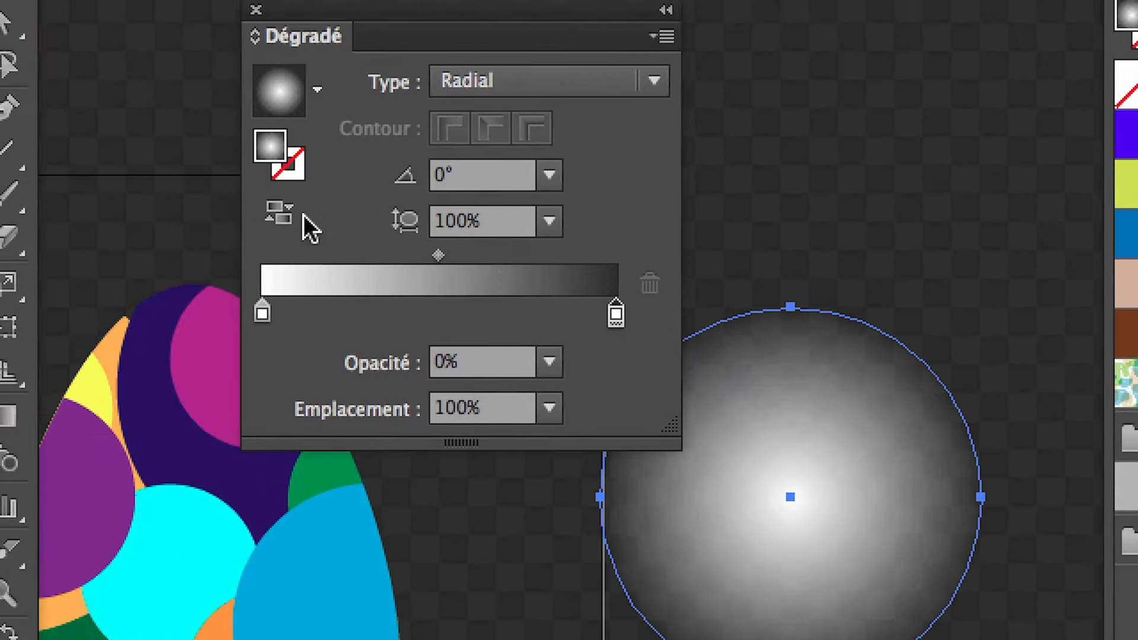
# - Reverse the radial gradient so the circle is transparent at the centre and white at the edge
pyautogui.click(70, 150)
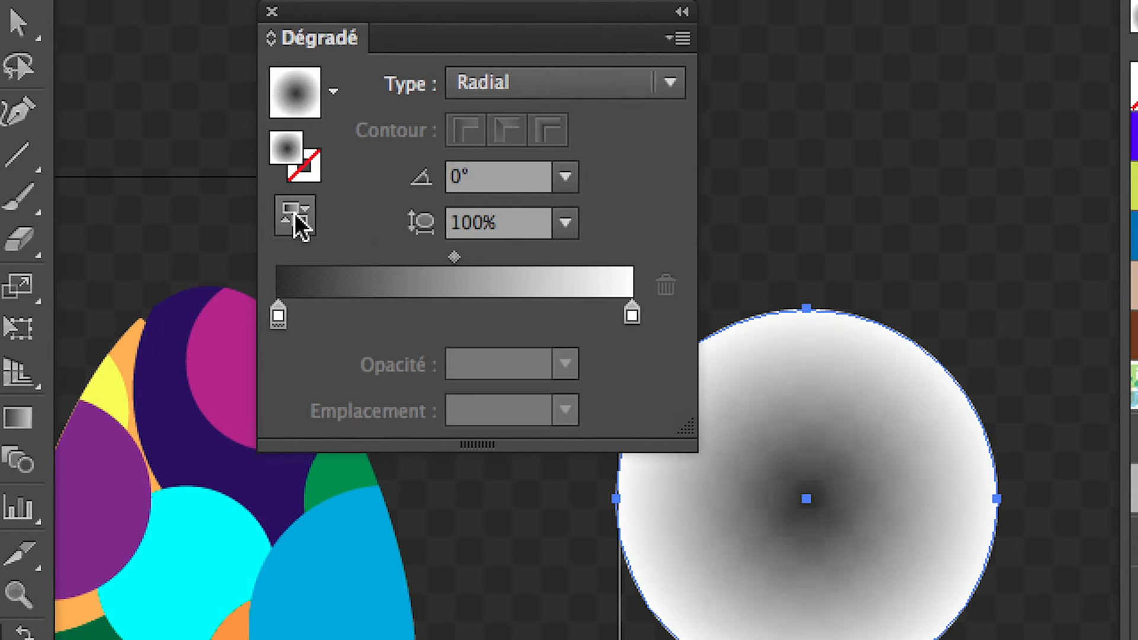
pyautogui.click(295, 215)
pyautogui.click(295, 214)
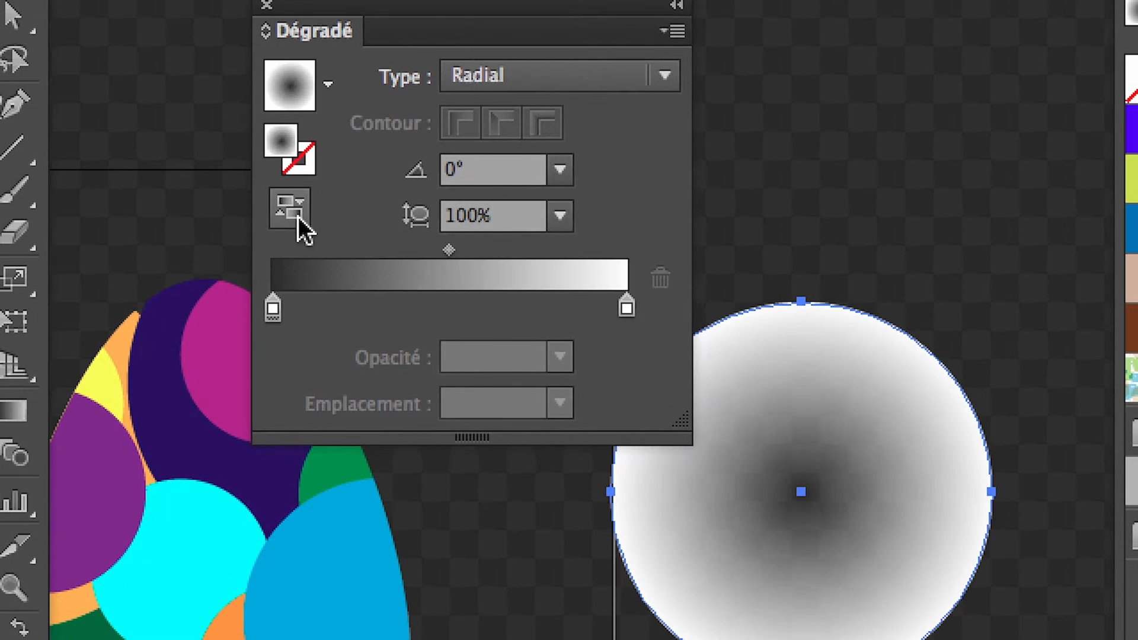
# - Reverse the circle's radial gradient to put white at the centre, and set the gradient midpoint's location to about 22%
pyautogui.click(298, 216)
pyautogui.click(298, 217)
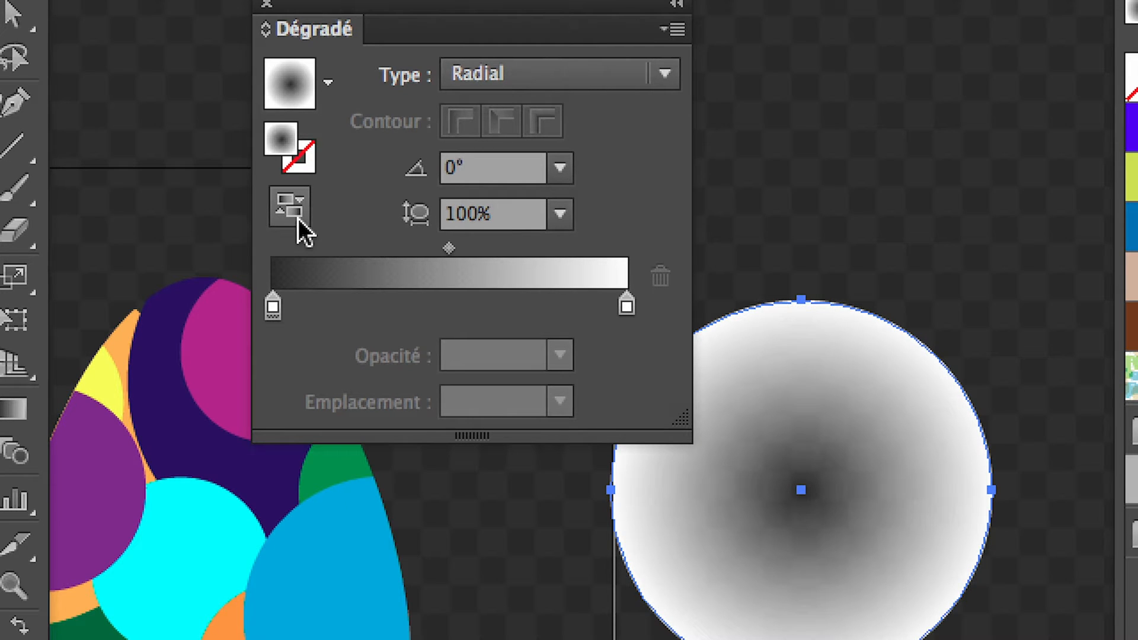
pyautogui.click(297, 218)
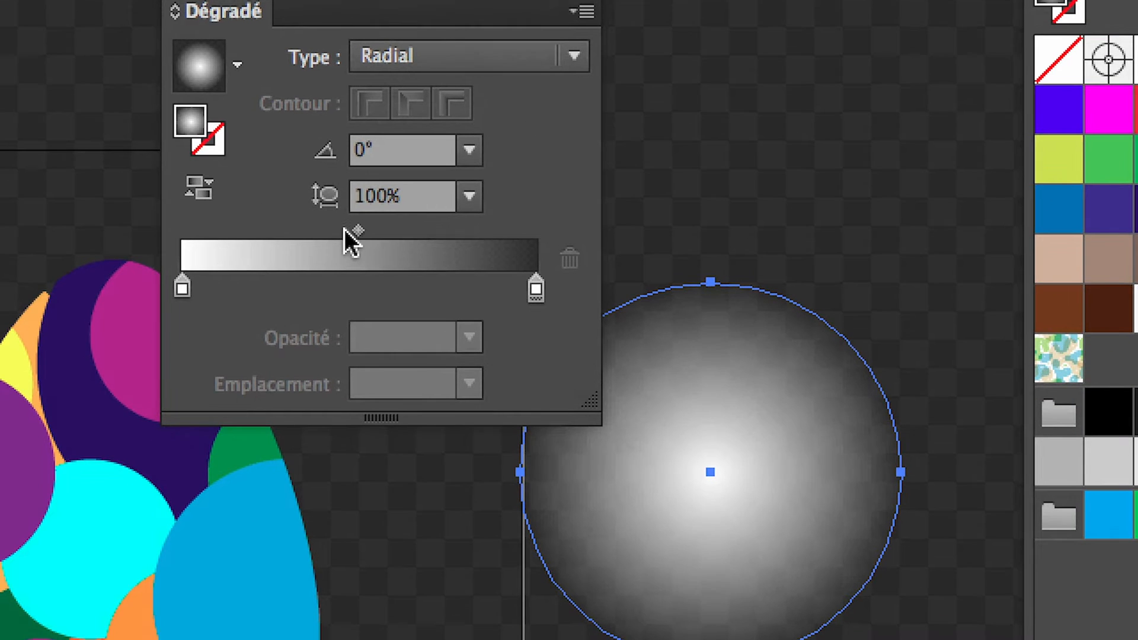
pyautogui.moveTo(449, 249); pyautogui.dragTo(537, 251)
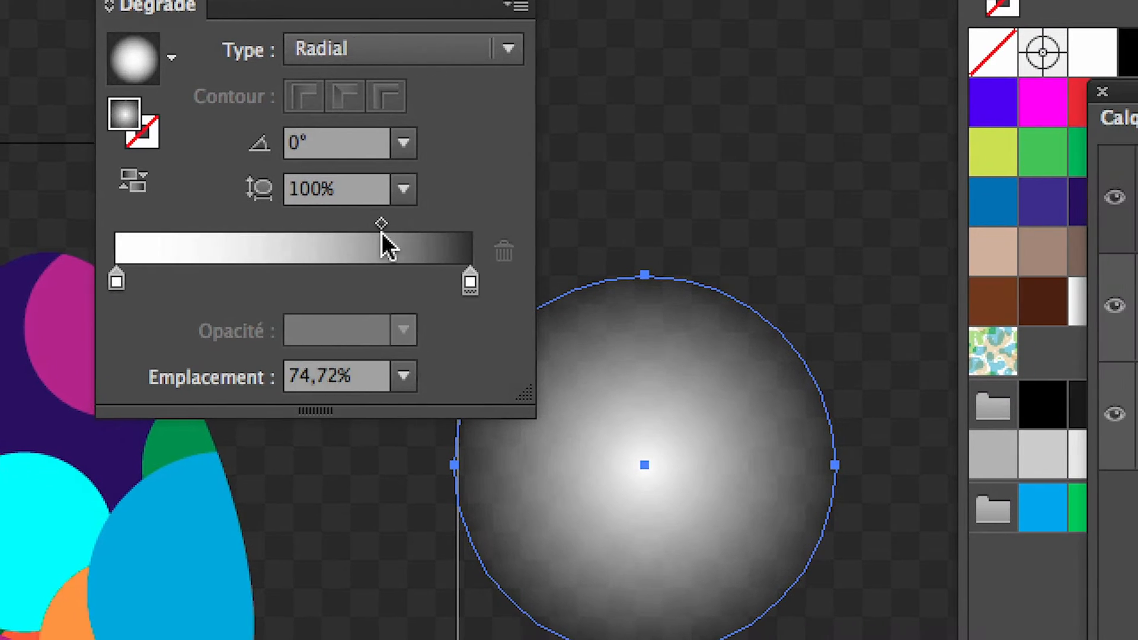
pyautogui.moveTo(382, 233); pyautogui.dragTo(308, 229)
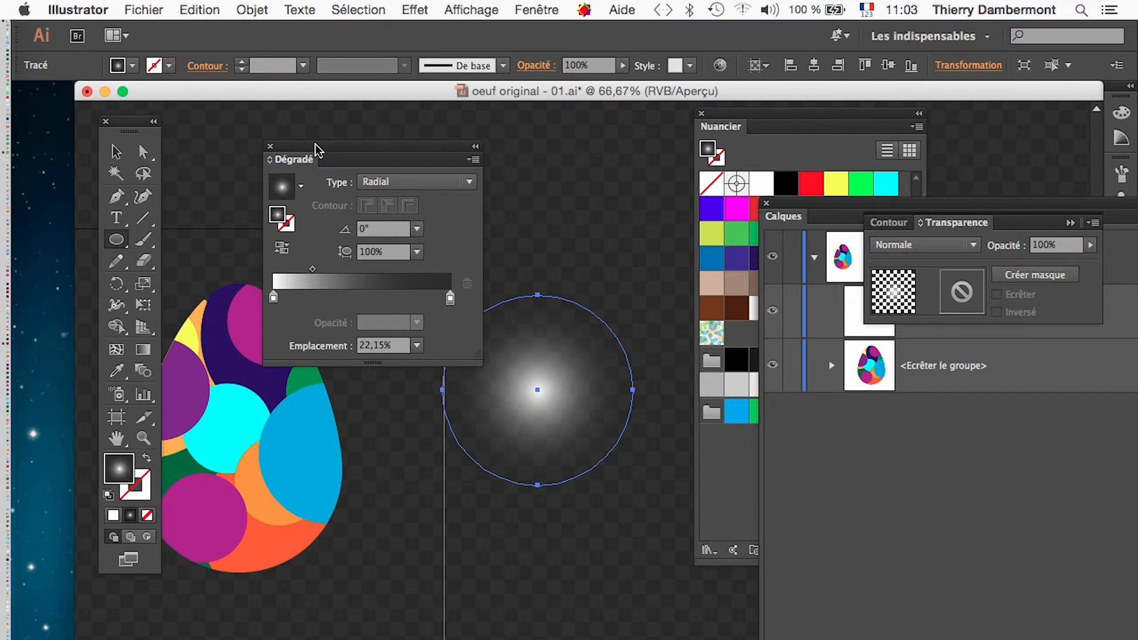
# - Move the gradient circle from beside the egg onto the egg's upper part
pyautogui.moveTo(299, 147); pyautogui.dragTo(427, 144)
pyautogui.press('v')
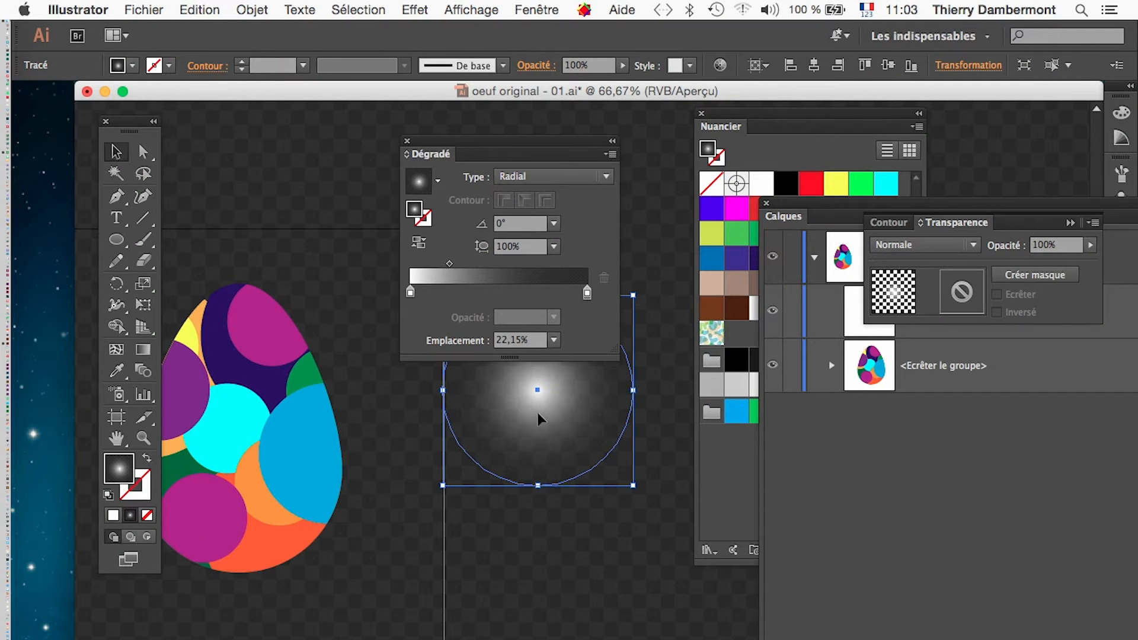
pyautogui.moveTo(539, 418); pyautogui.dragTo(398, 510)
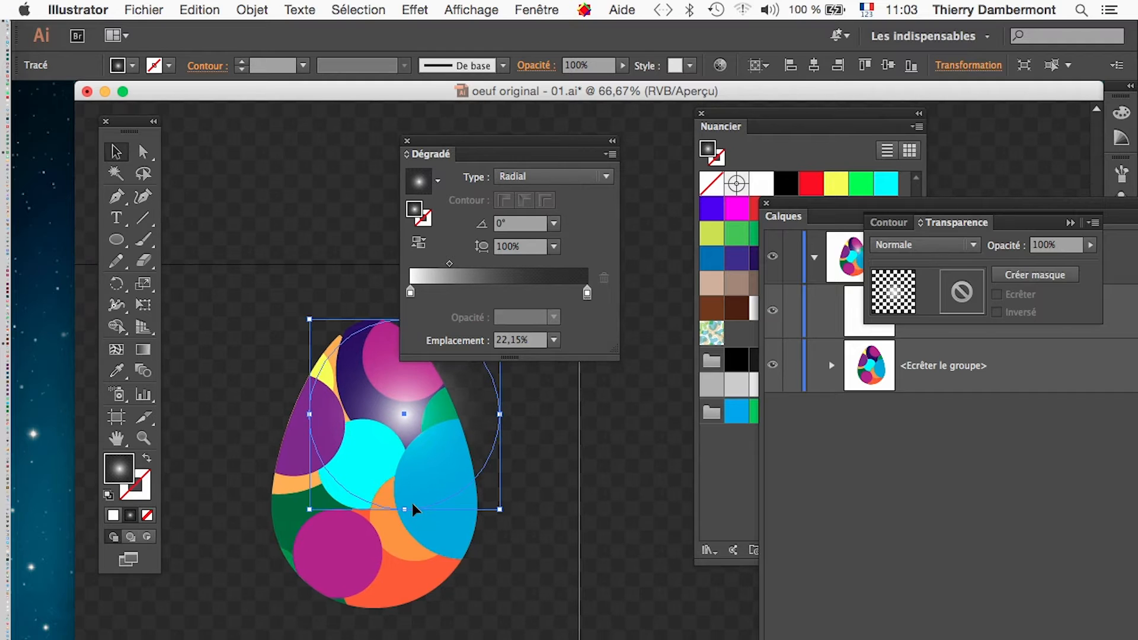
# - Scale the gradient circle down with Free Transform and place it over the magenta circle at the egg's upper right edge
pyautogui.click(142, 304)
pyautogui.moveTo(471, 147); pyautogui.dragTo(700, 155)
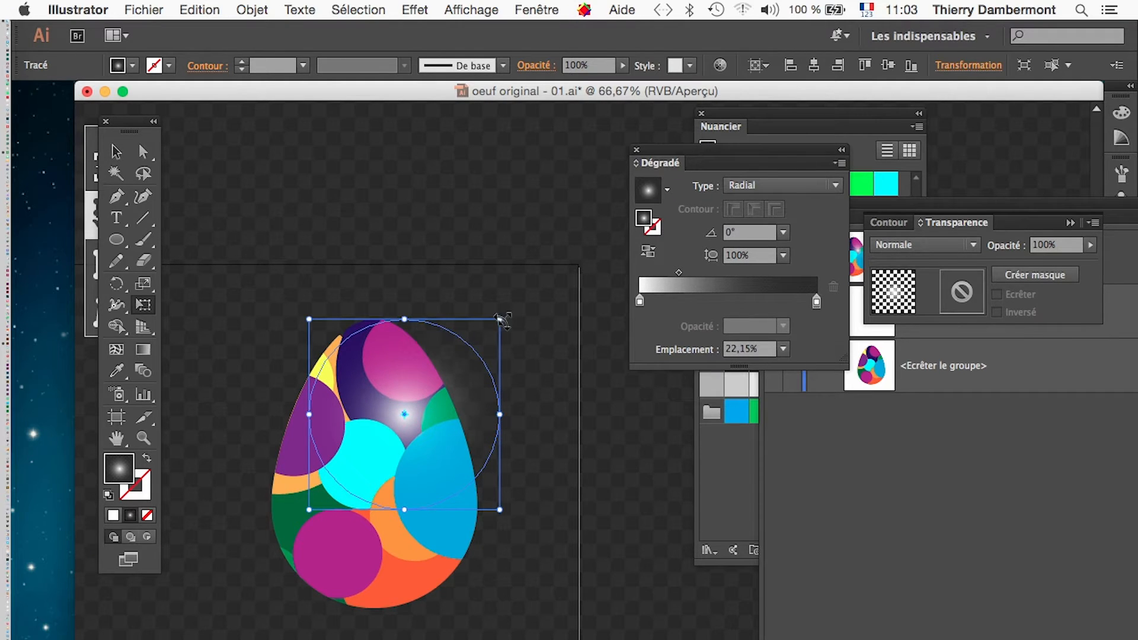
pyautogui.moveTo(502, 320); pyautogui.dragTo(457, 340)
pyautogui.moveTo(405, 473); pyautogui.dragTo(427, 435)
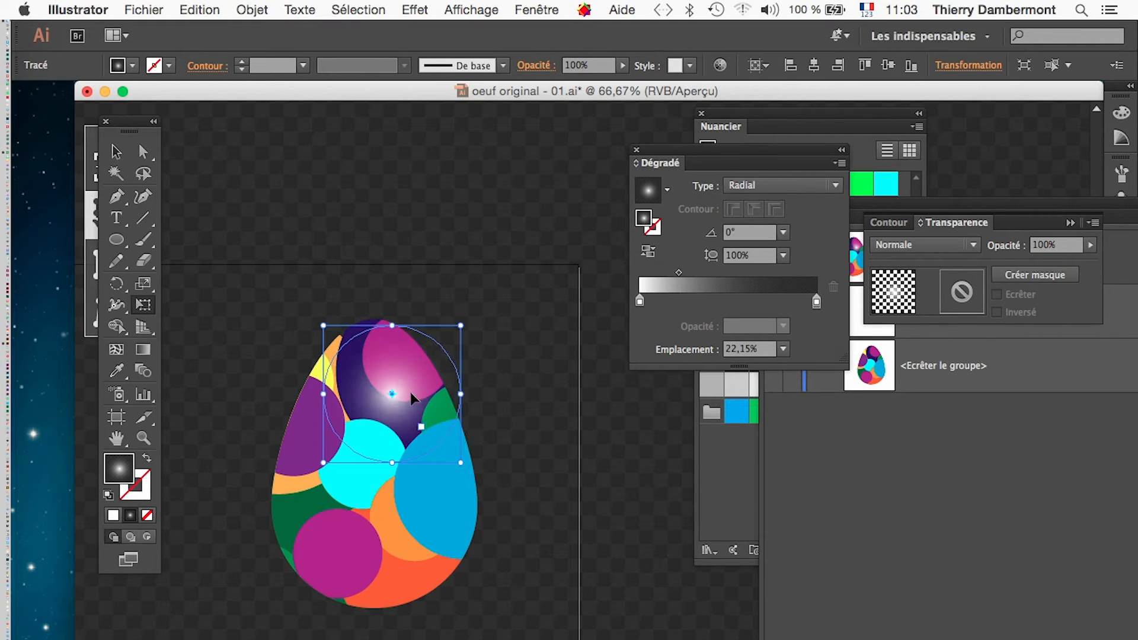
# - Move the gradient circle's <Tracé> item into the egg's <Ecrêter le groupe> clipping group in the layer stack
pyautogui.moveTo(879, 203); pyautogui.dragTo(719, 151)
pyautogui.click(483, 361)
pyautogui.click(483, 362)
pyautogui.moveTo(284, 432); pyautogui.dragTo(337, 371)
pyautogui.click(377, 348)
pyautogui.click(377, 348)
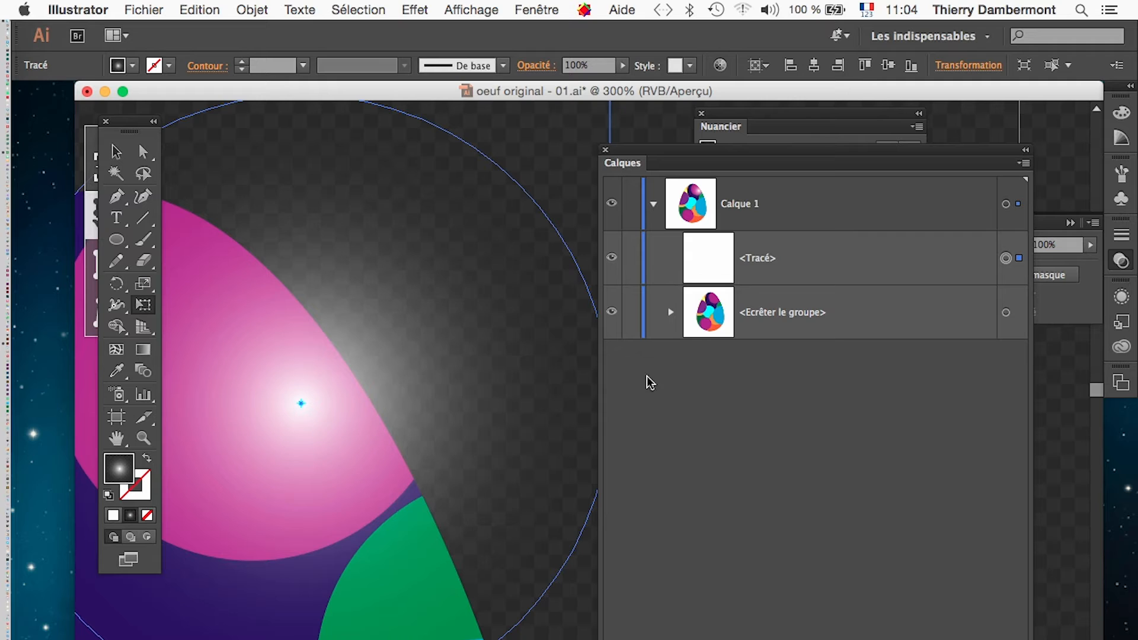
pyautogui.moveTo(794, 267); pyautogui.dragTo(810, 315)
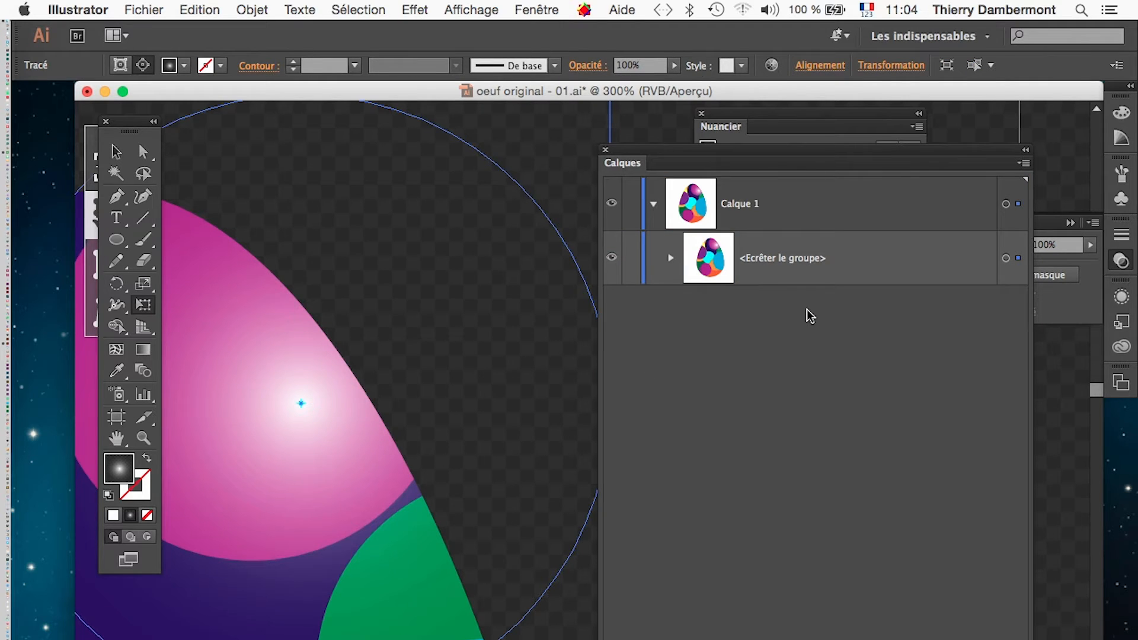
pyautogui.press('super+z')
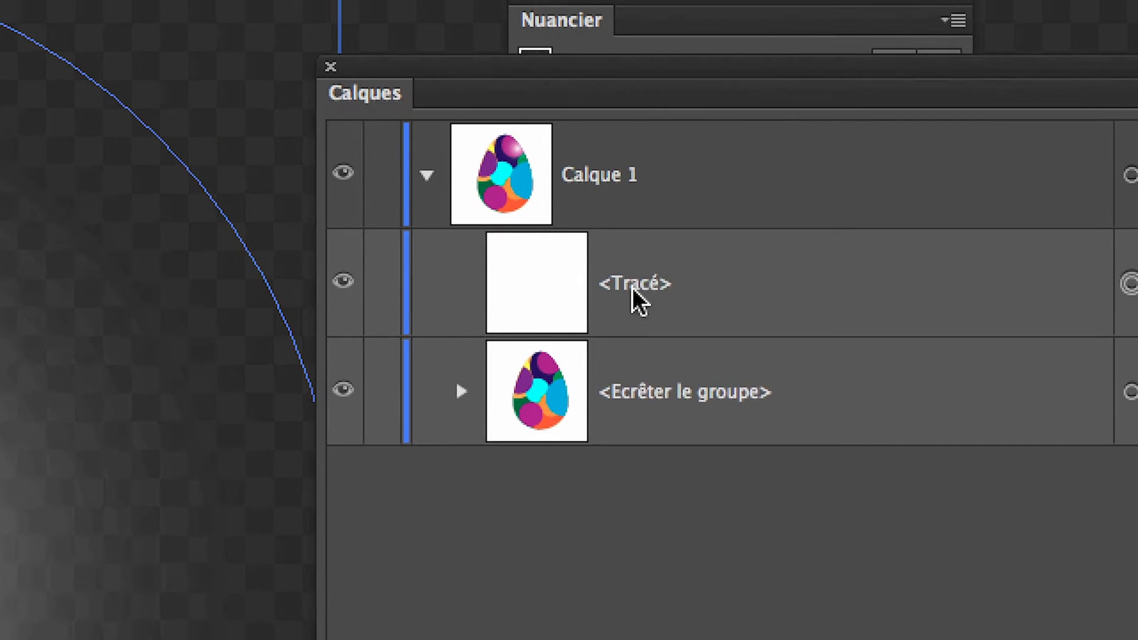
pyautogui.moveTo(1131, 155); pyautogui.dragTo(1135, 214)
pyautogui.moveTo(640, 307); pyautogui.dragTo(641, 353)
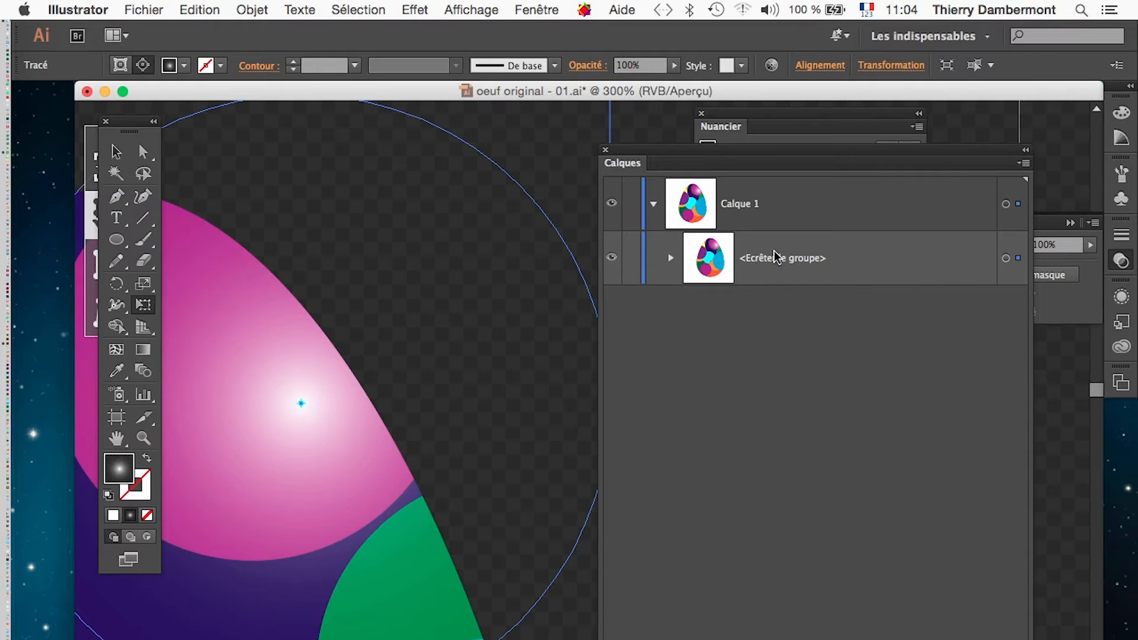
# - Flatten the gradient circle into an ellipse, rotate it about 47° along the egg's edge, position it over the magenta circle, and deselect it
pyautogui.keyDown('alt'); pyautogui.click(471, 420); pyautogui.keyUp('alt')
pyautogui.keyDown('alt'); pyautogui.click(444, 427); pyautogui.keyUp('alt')
pyautogui.moveTo(445, 426); pyautogui.dragTo(358, 327)
pyautogui.moveTo(316, 225); pyautogui.dragTo(316, 340)
pyautogui.moveTo(521, 340); pyautogui.dragTo(477, 505)
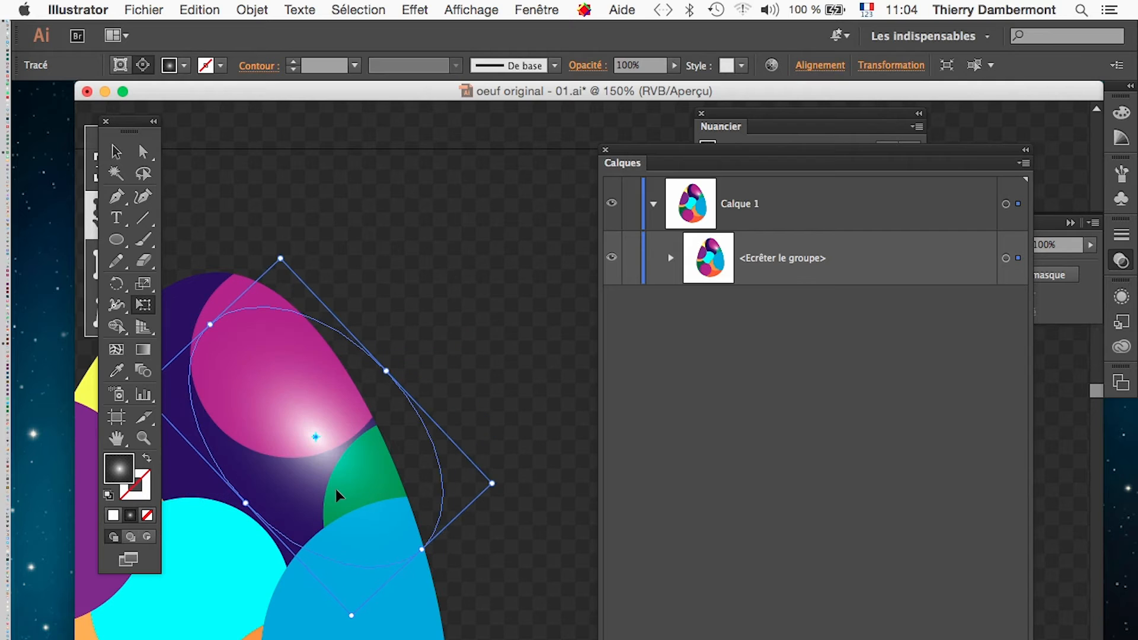
pyautogui.moveTo(336, 489); pyautogui.dragTo(321, 458)
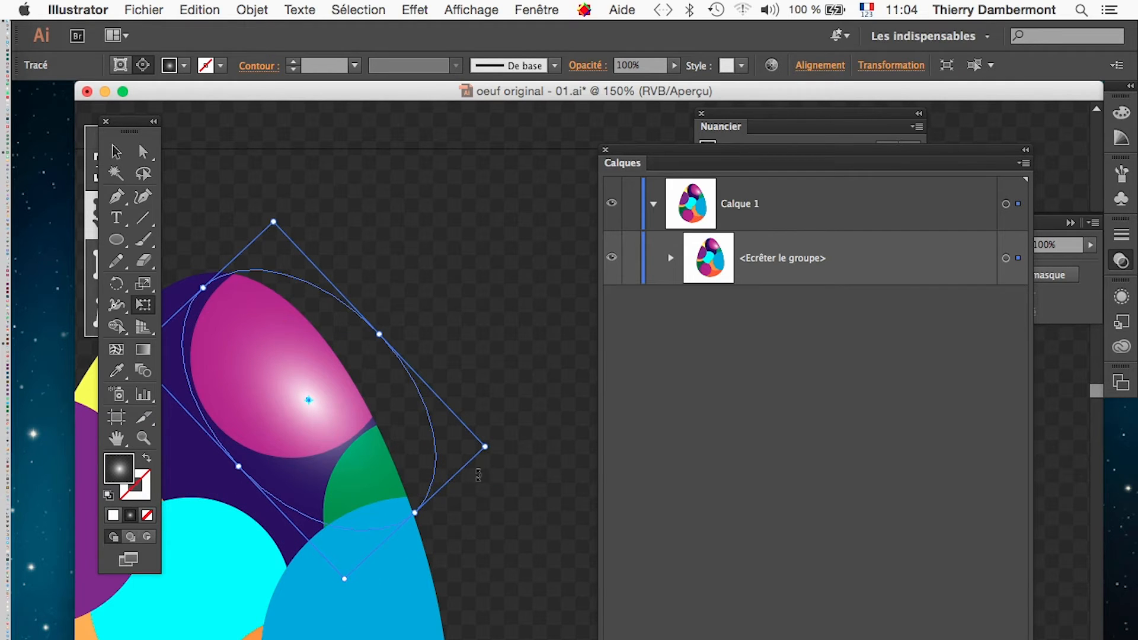
pyautogui.click(117, 152)
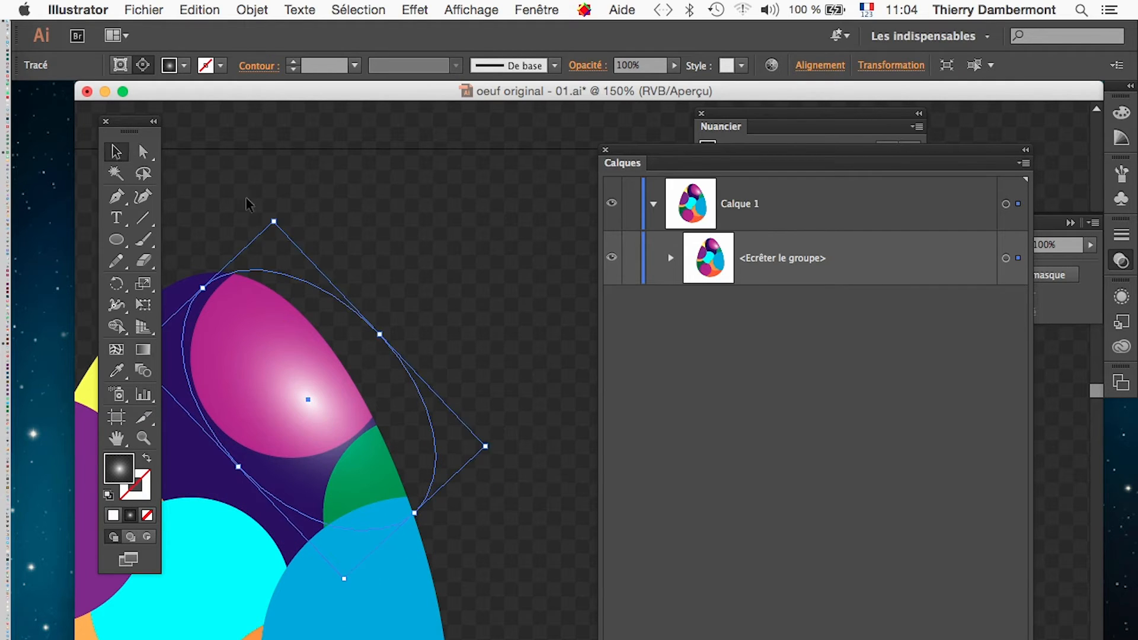
pyautogui.click(445, 395)
# - Expand the egg's clipping group in the layer list and target the gradient ellipse's path inside it
pyautogui.keyDown('alt'); pyautogui.keyDown('super'); pyautogui.click(443, 505); pyautogui.keyUp('super'); pyautogui.keyUp('alt')
pyautogui.keyDown('alt'); pyautogui.keyDown('super'); pyautogui.click(500, 536); pyautogui.keyUp('super'); pyautogui.keyUp('alt')
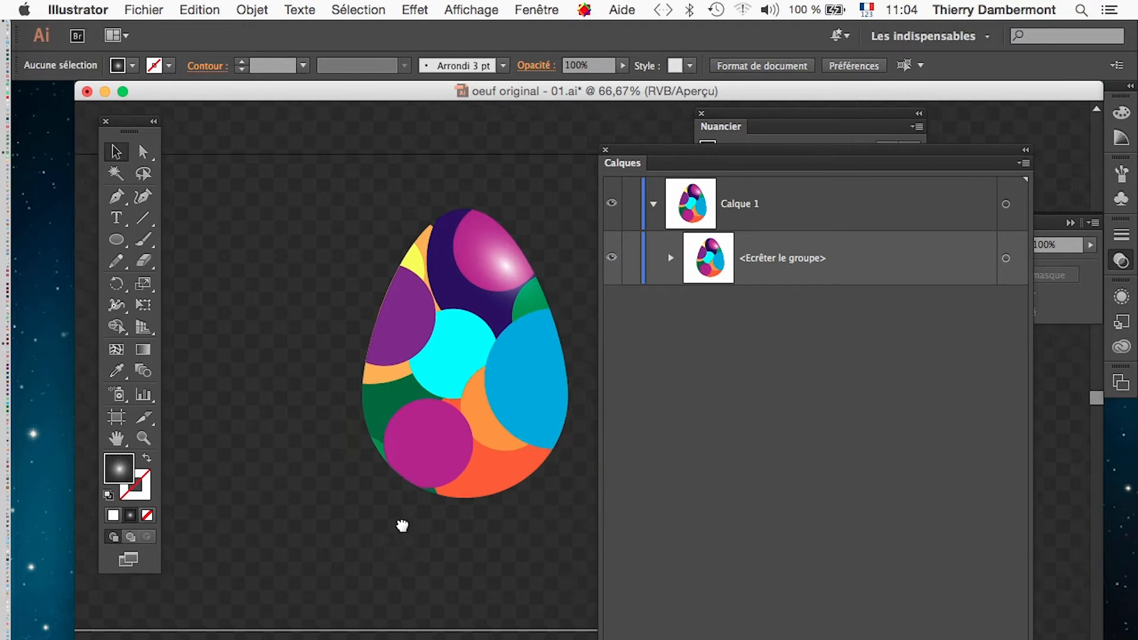
pyautogui.click(477, 268)
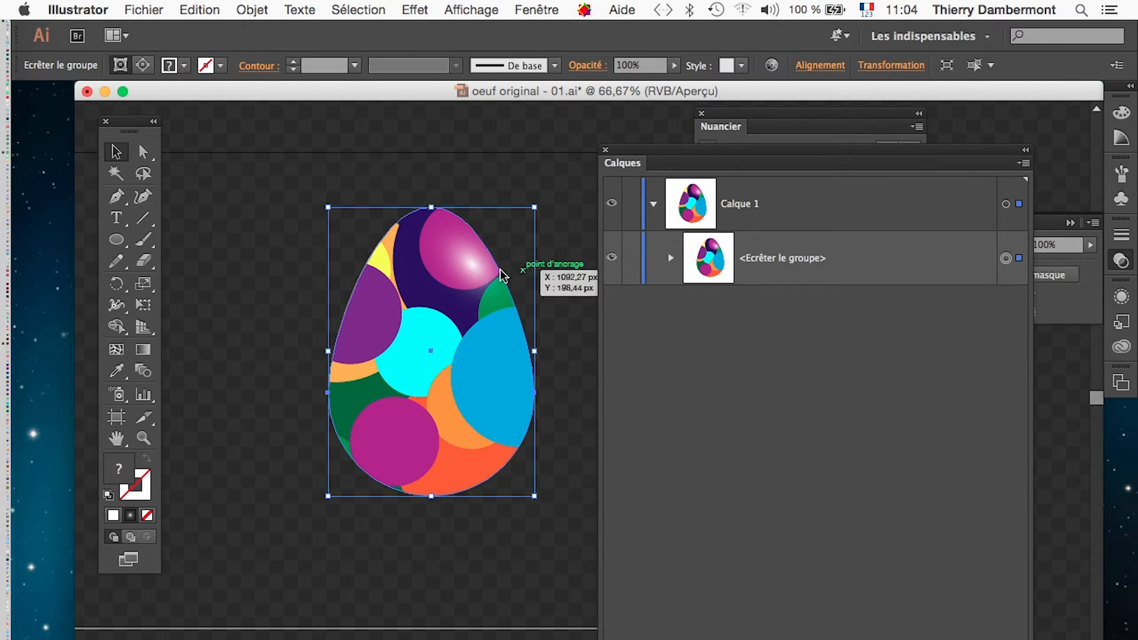
pyautogui.moveTo(734, 152); pyautogui.dragTo(860, 426)
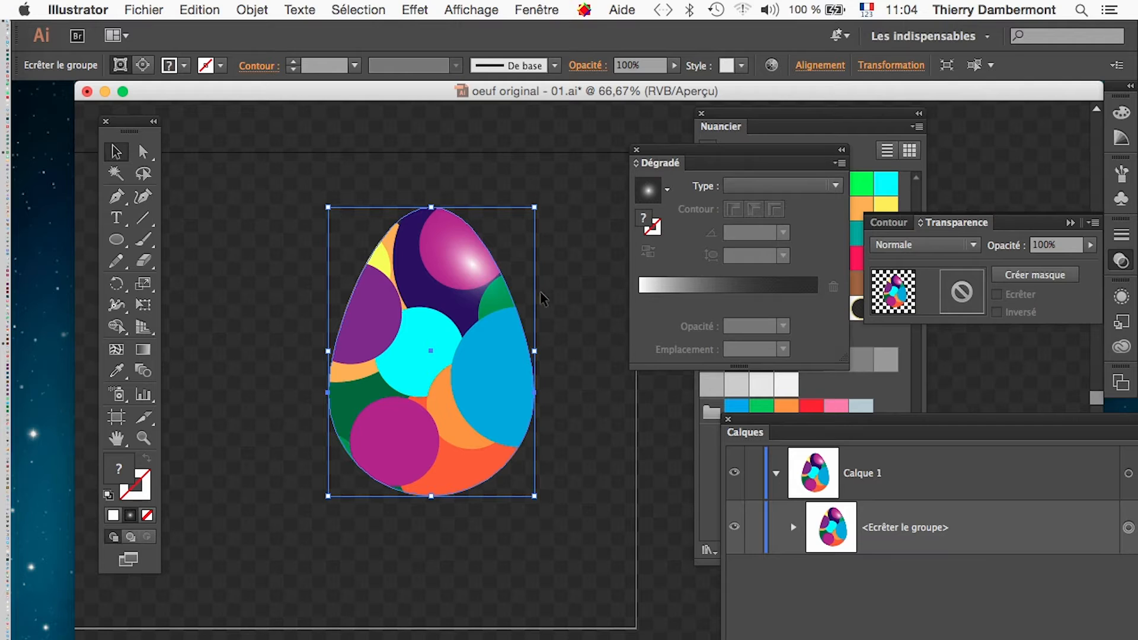
pyautogui.moveTo(791, 422); pyautogui.dragTo(642, 184)
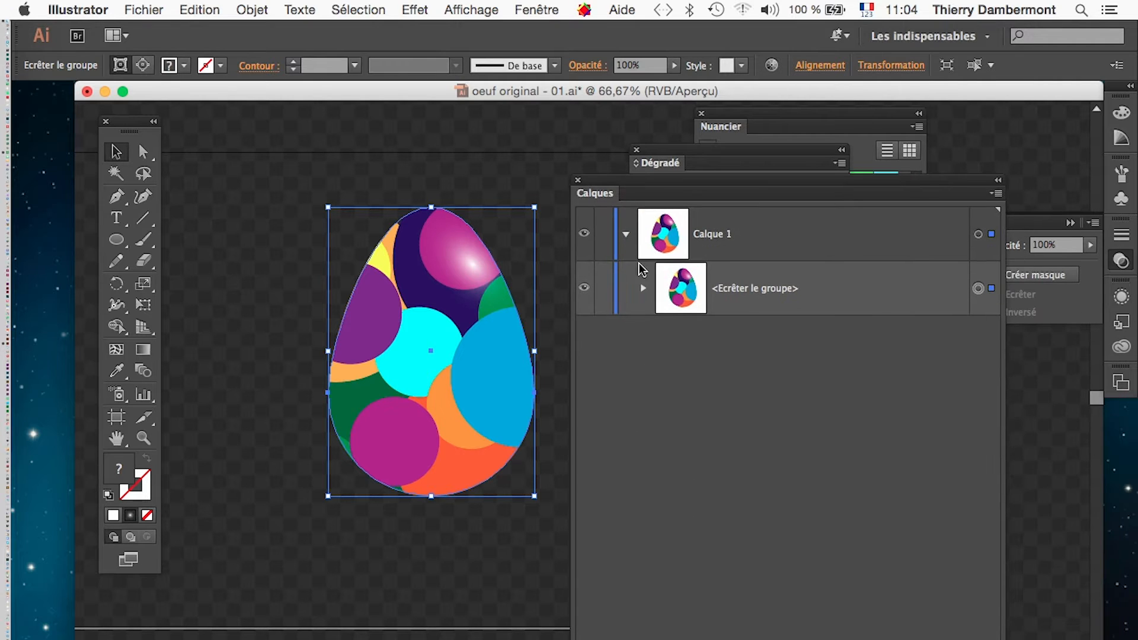
pyautogui.click(643, 291)
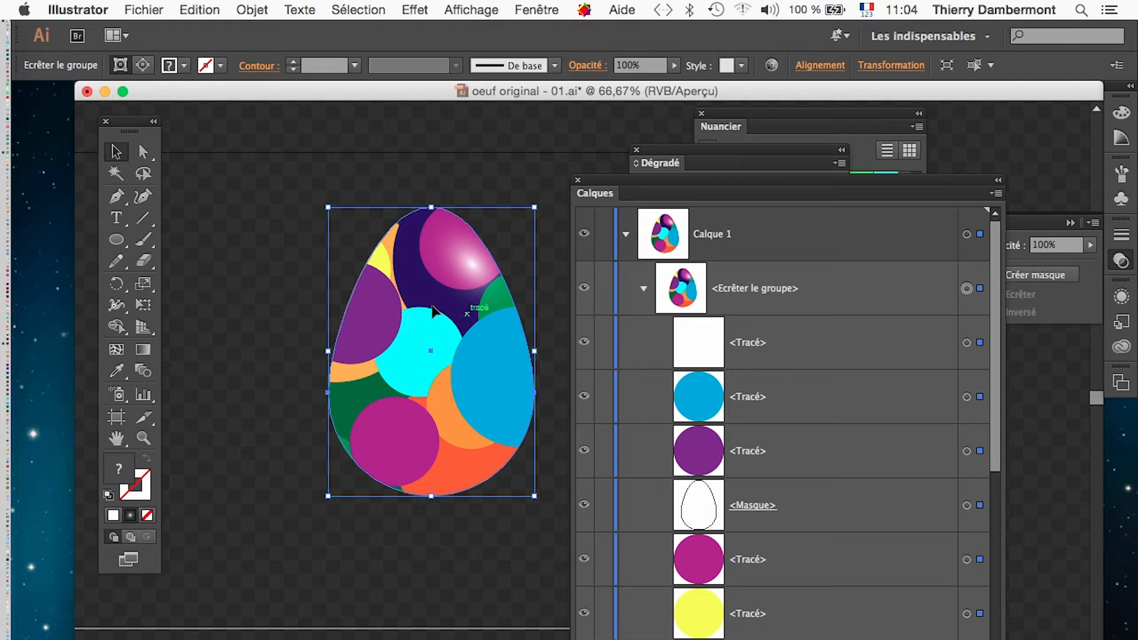
pyautogui.scroll(-1, 738, 437)
pyautogui.click(966, 290)
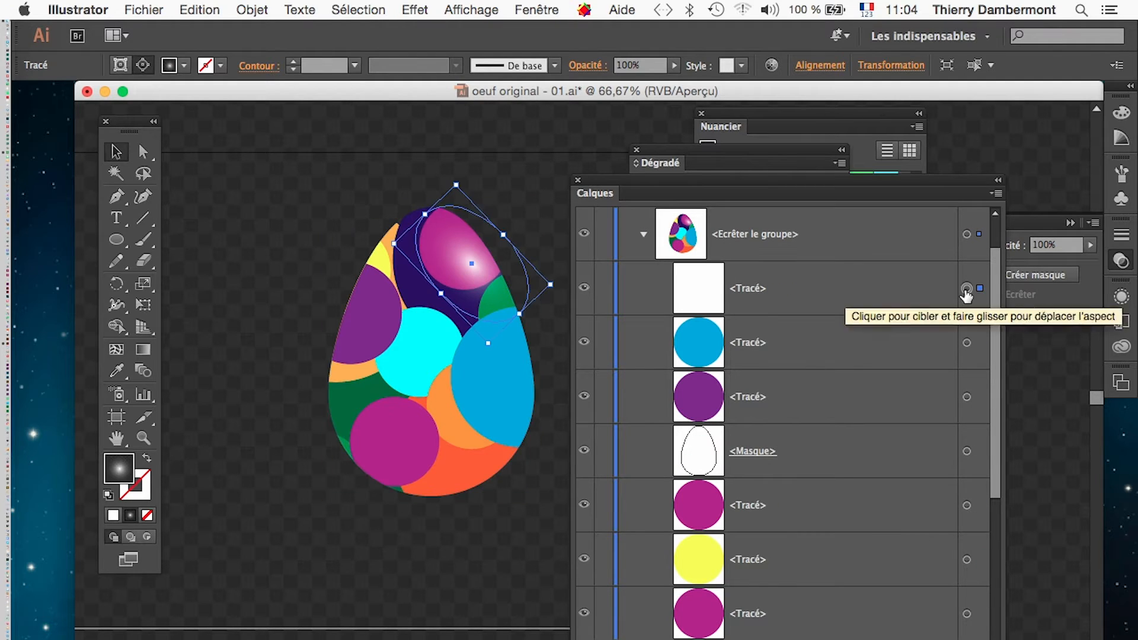
# - Set the ellipse's gradient midpoint location to about 46% to enlarge the white highlight
pyautogui.moveTo(771, 177); pyautogui.dragTo(830, 439)
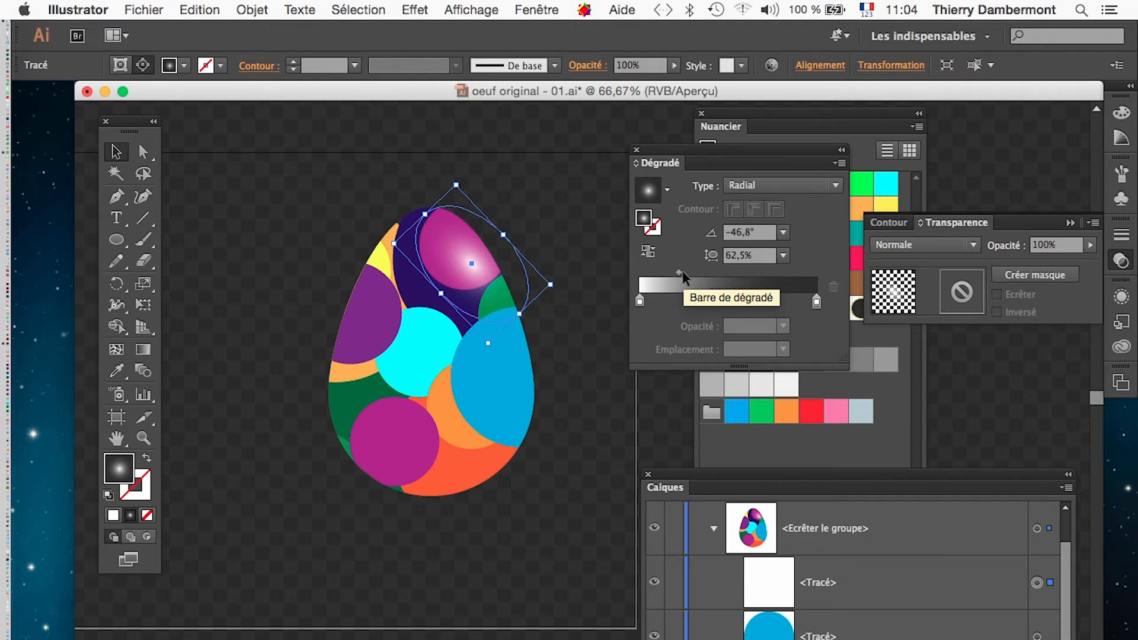
pyautogui.click(694, 337)
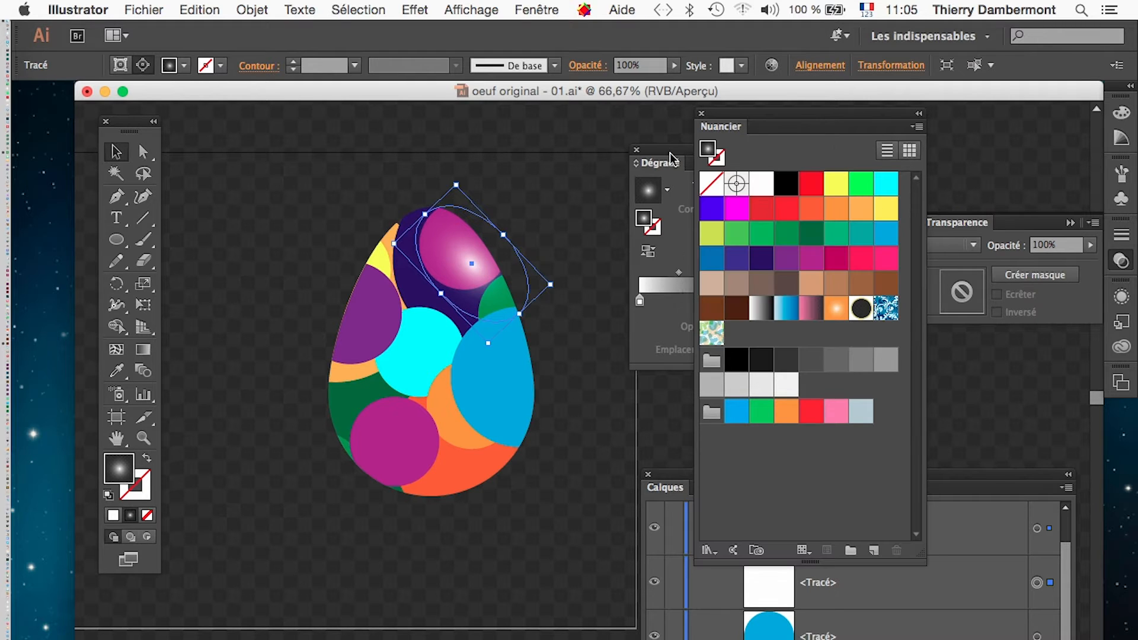
pyautogui.moveTo(672, 159); pyautogui.dragTo(515, 380)
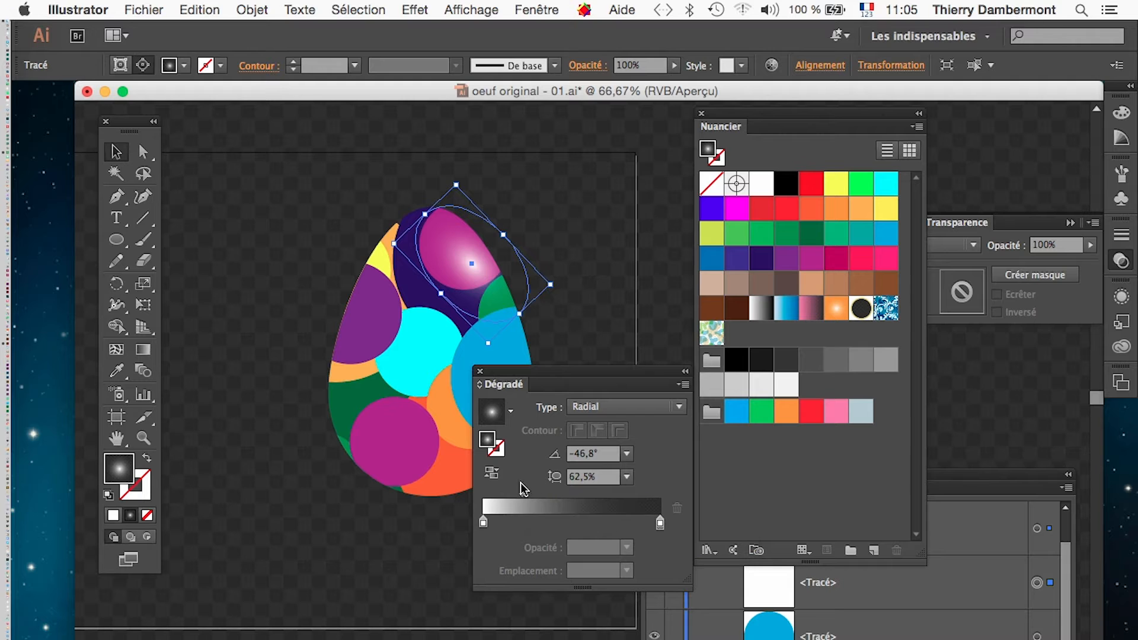
pyautogui.click(570, 505)
pyautogui.moveTo(522, 494); pyautogui.dragTo(564, 495)
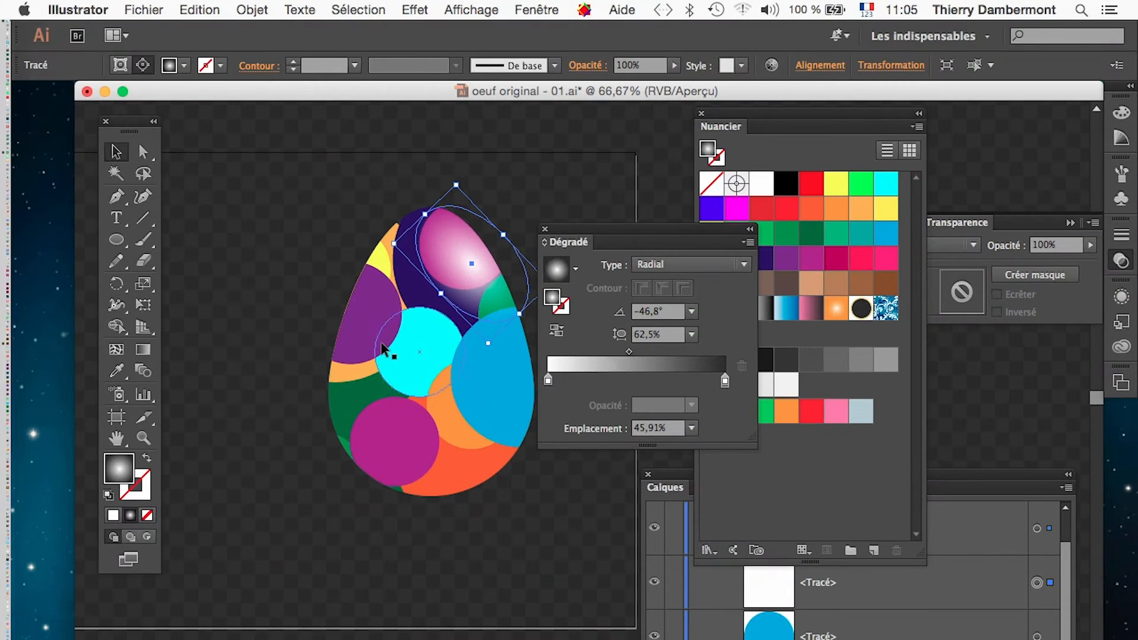
# - Draw a curved path with the Pen tool from beyond the egg's upper left side to below its lower right
pyautogui.moveTo(598, 237); pyautogui.dragTo(685, 239)
pyautogui.moveTo(464, 373); pyautogui.dragTo(388, 361)
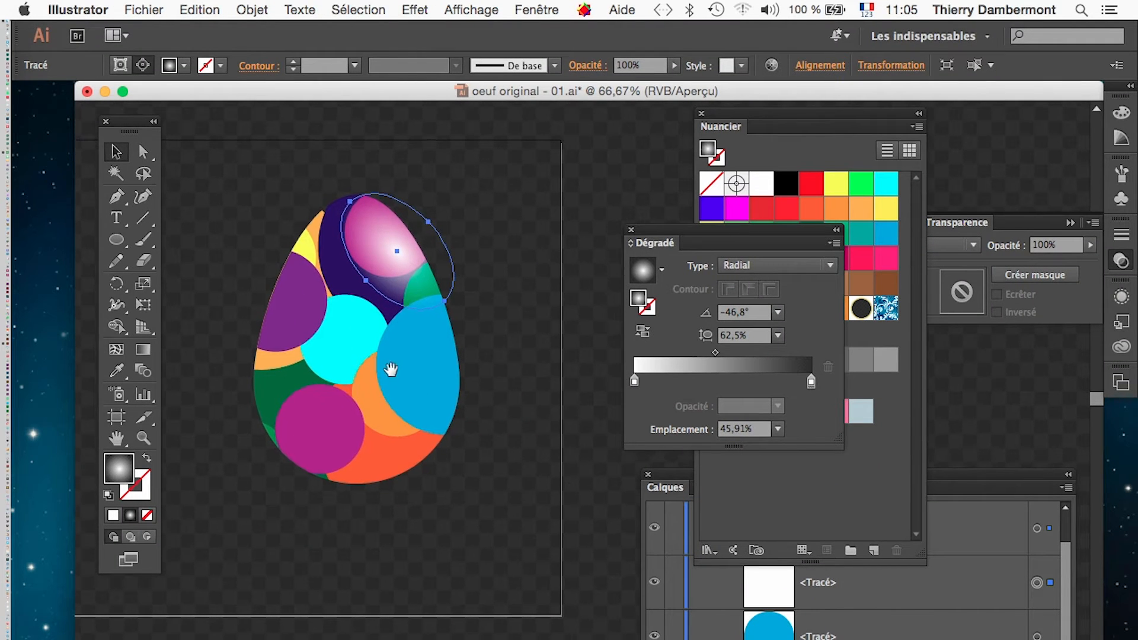
pyautogui.moveTo(233, 317); pyautogui.dragTo(280, 294)
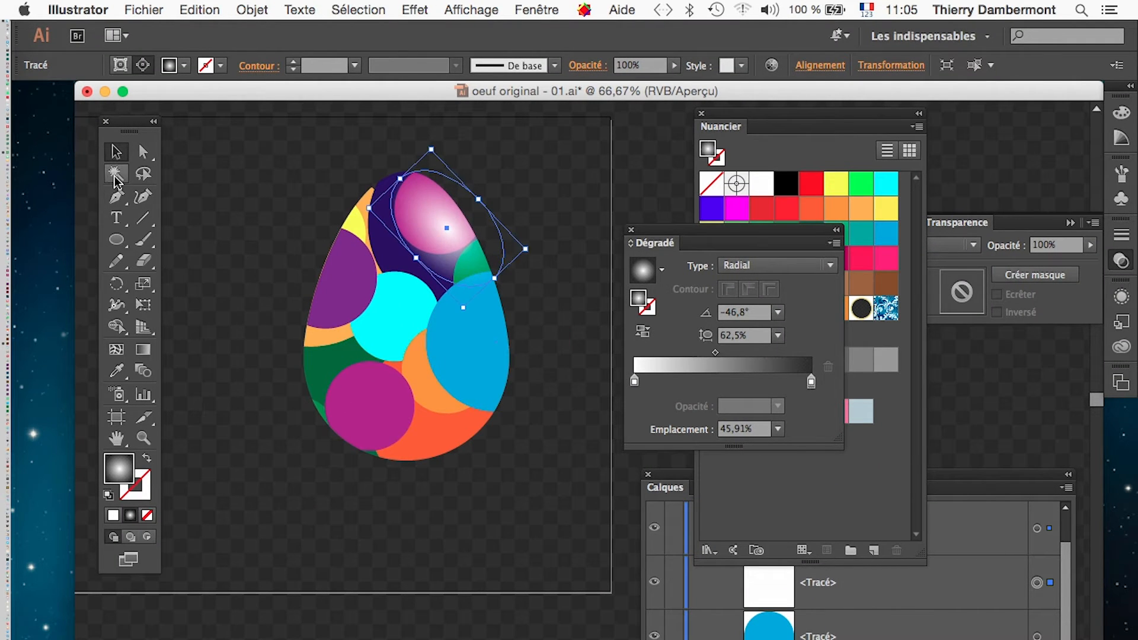
pyautogui.click(116, 204)
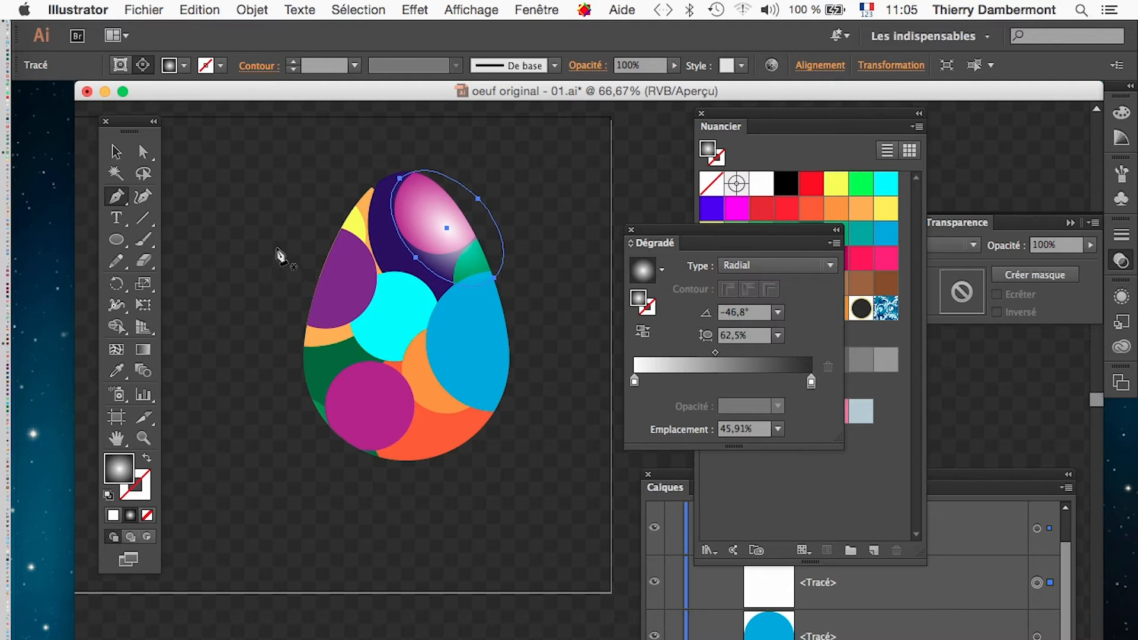
pyautogui.moveTo(277, 246); pyautogui.dragTo(355, 430)
pyautogui.moveTo(470, 508); pyautogui.dragTo(660, 611)
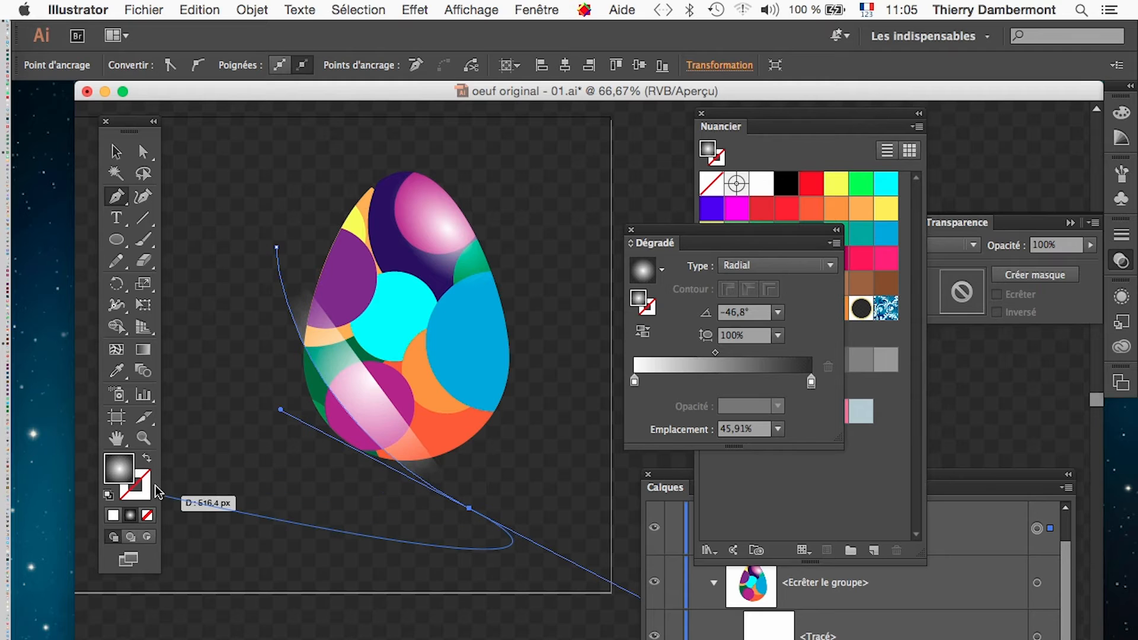
pyautogui.click(116, 152)
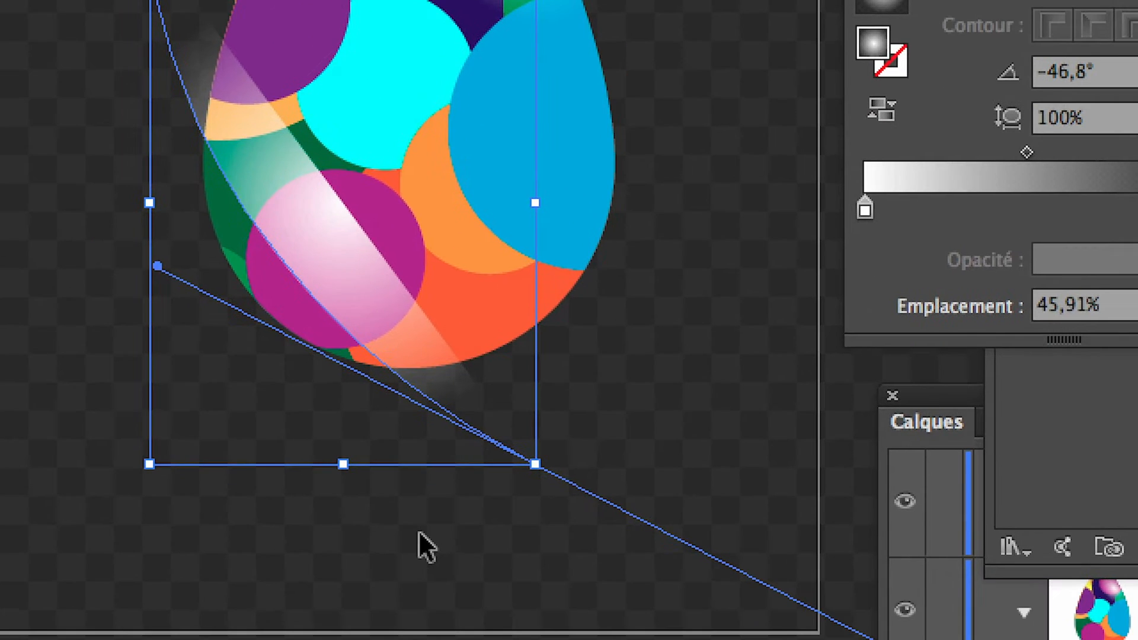
# - Remove the gradient fill from the curved path and give it a black stroke
pyautogui.click(418, 531)
pyautogui.click(451, 415)
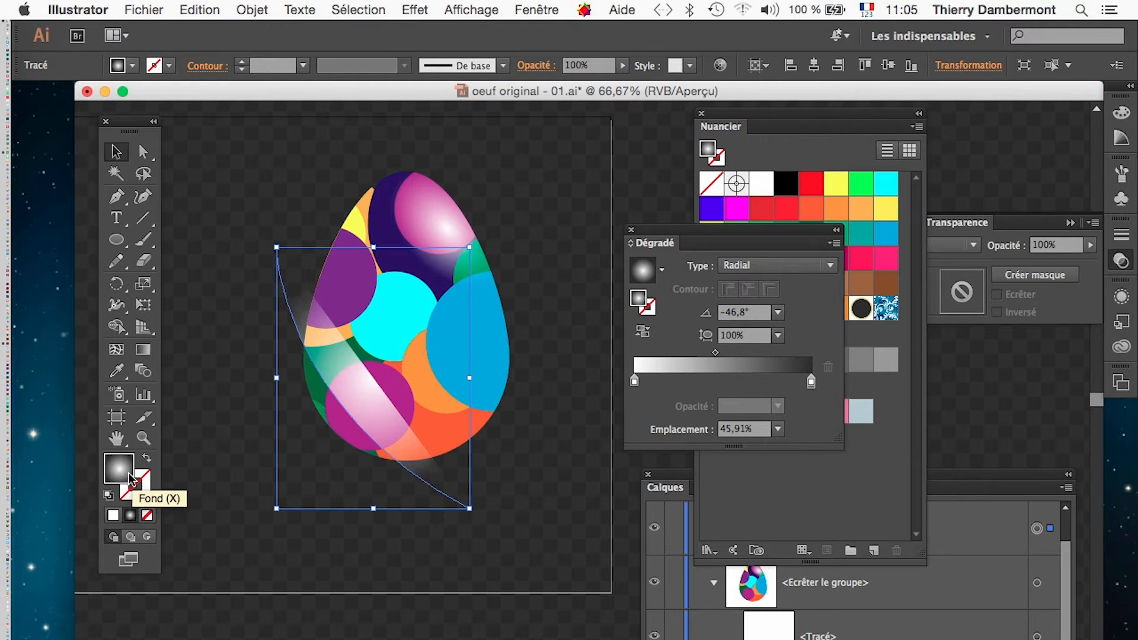
pyautogui.press('super+shift+b')
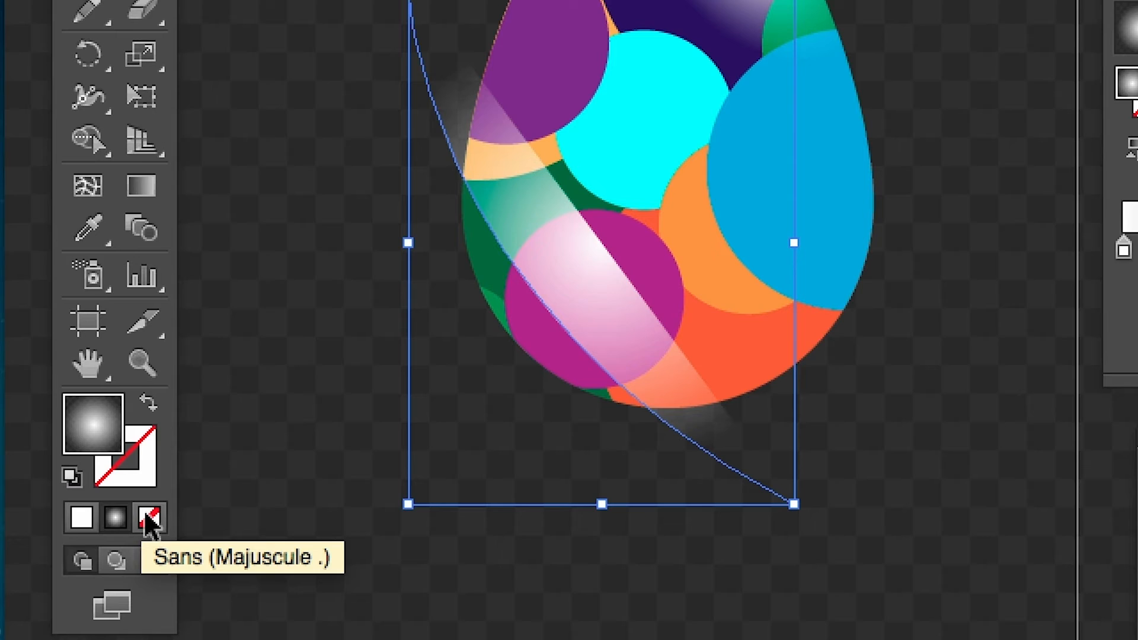
pyautogui.click(148, 518)
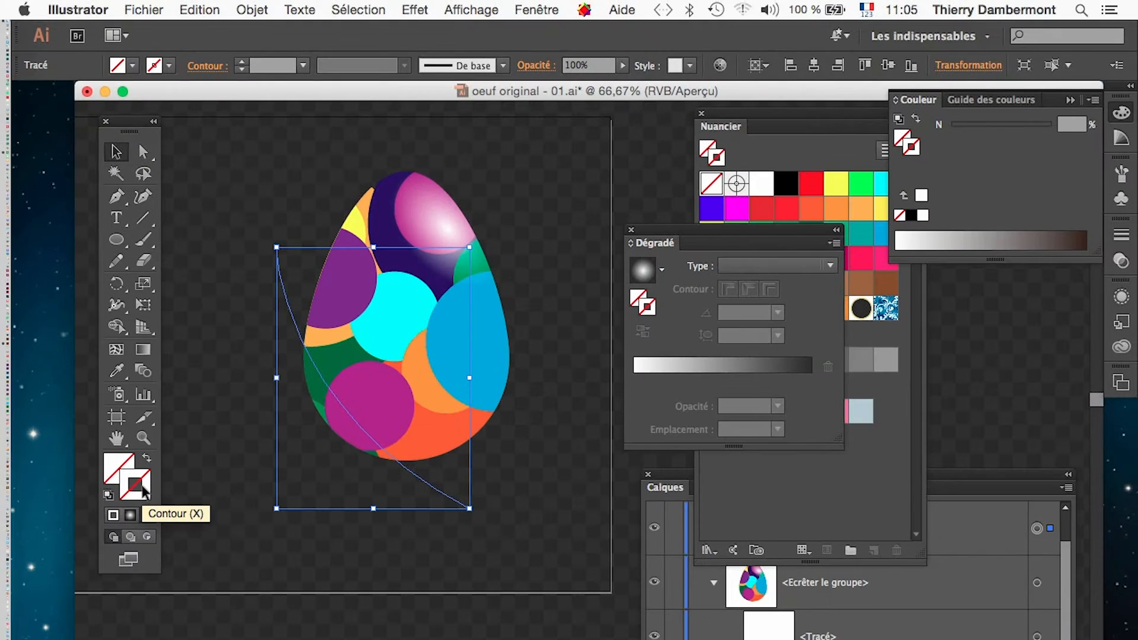
pyautogui.moveTo(779, 116); pyautogui.dragTo(575, 144)
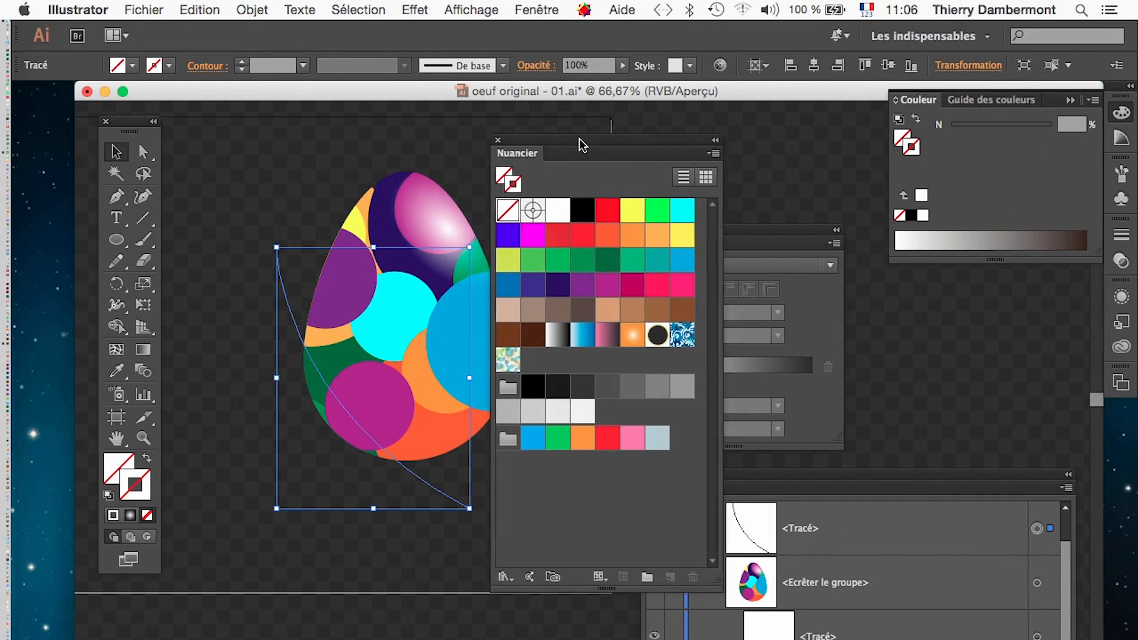
pyautogui.click(580, 218)
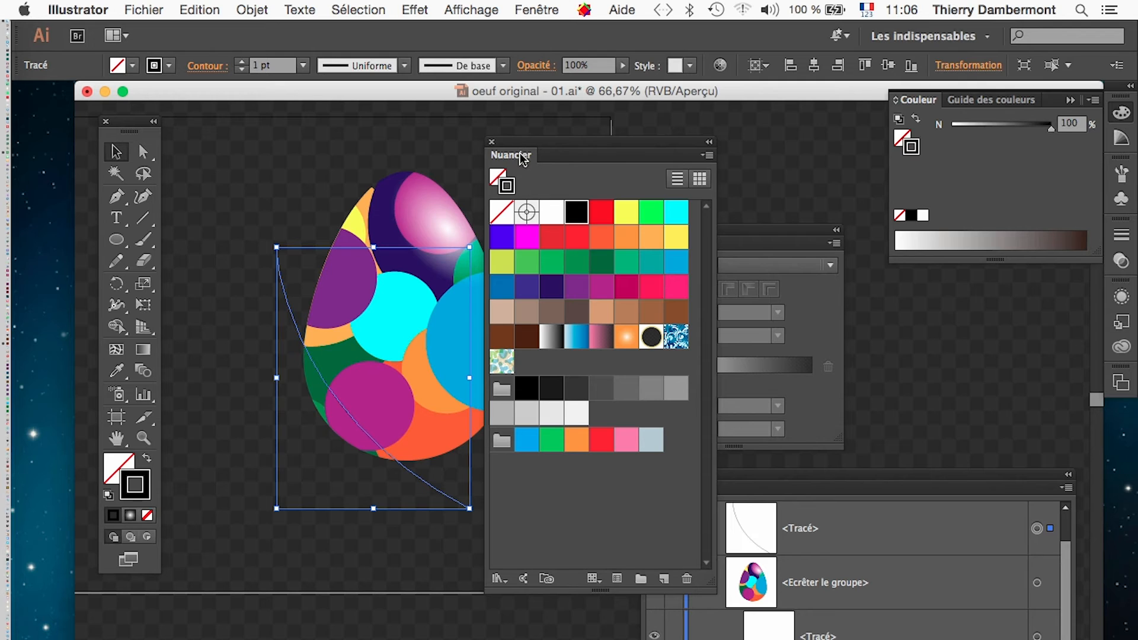
# - Set the curved path's stroke weight to 30 pt and display its appearance attributes beside the egg
pyautogui.moveTo(515, 145); pyautogui.dragTo(743, 151)
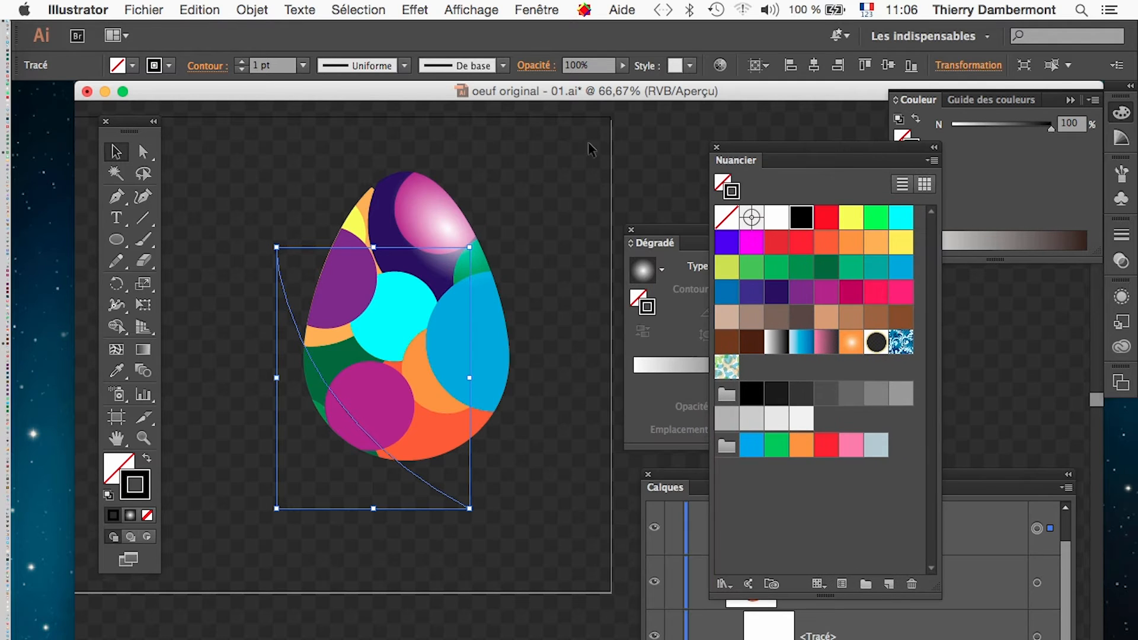
pyautogui.click(242, 60)
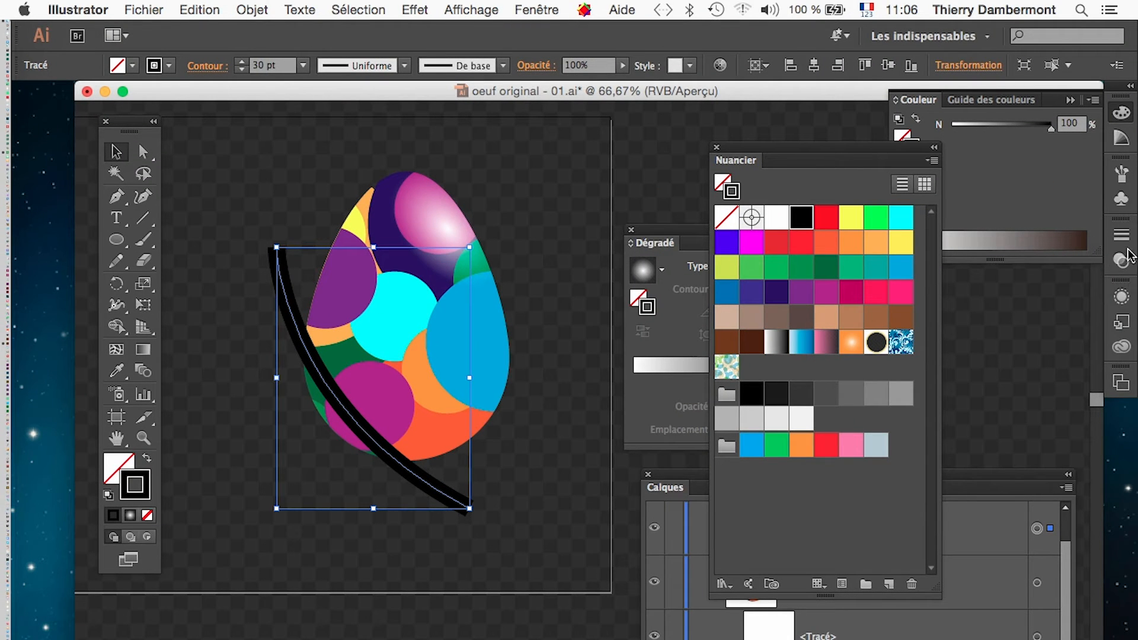
pyautogui.click(1121, 297)
pyautogui.moveTo(925, 291); pyautogui.dragTo(531, 152)
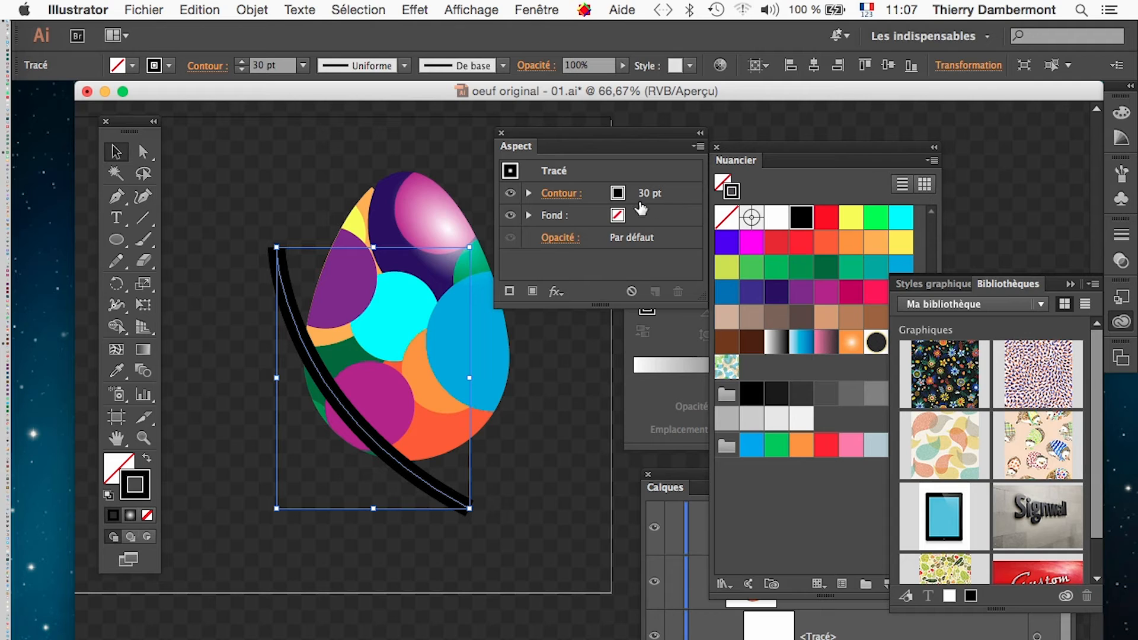
# - Apply a Gaussian blur to the curved path with a radius of about 22.8 pixels, previewing the result
pyautogui.click(414, 10)
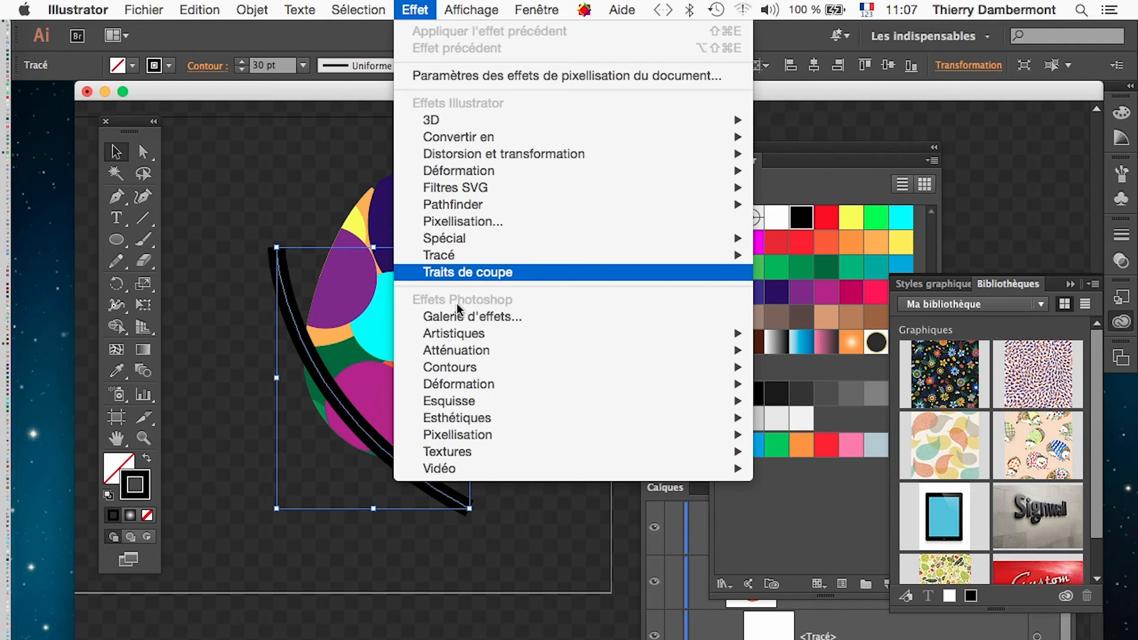
pyautogui.moveTo(592, 246)
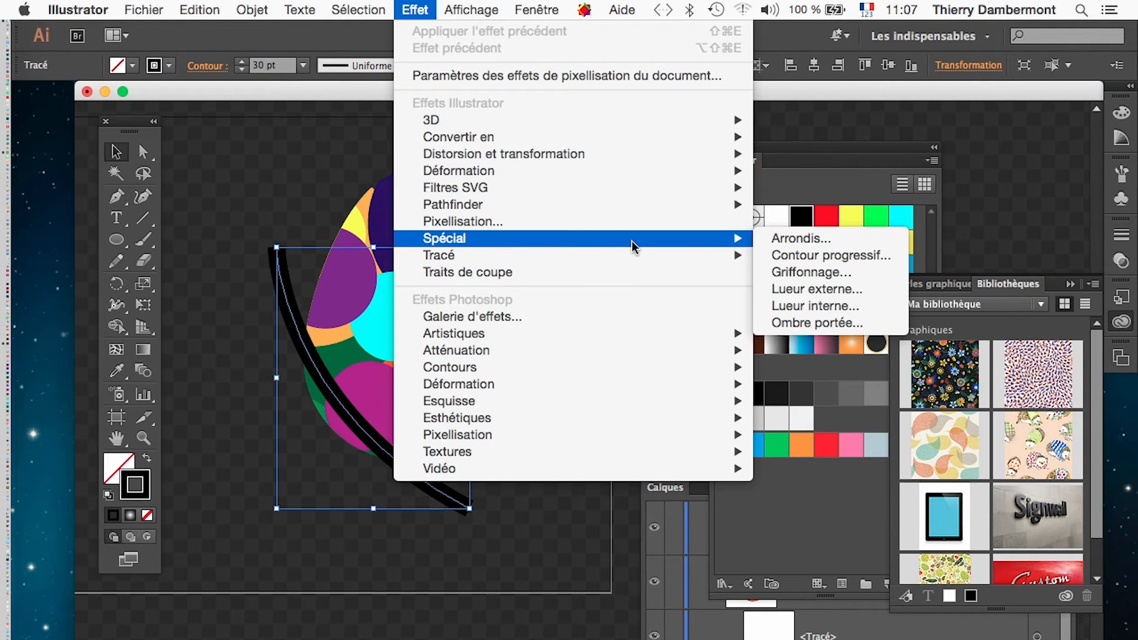
pyautogui.moveTo(525, 342)
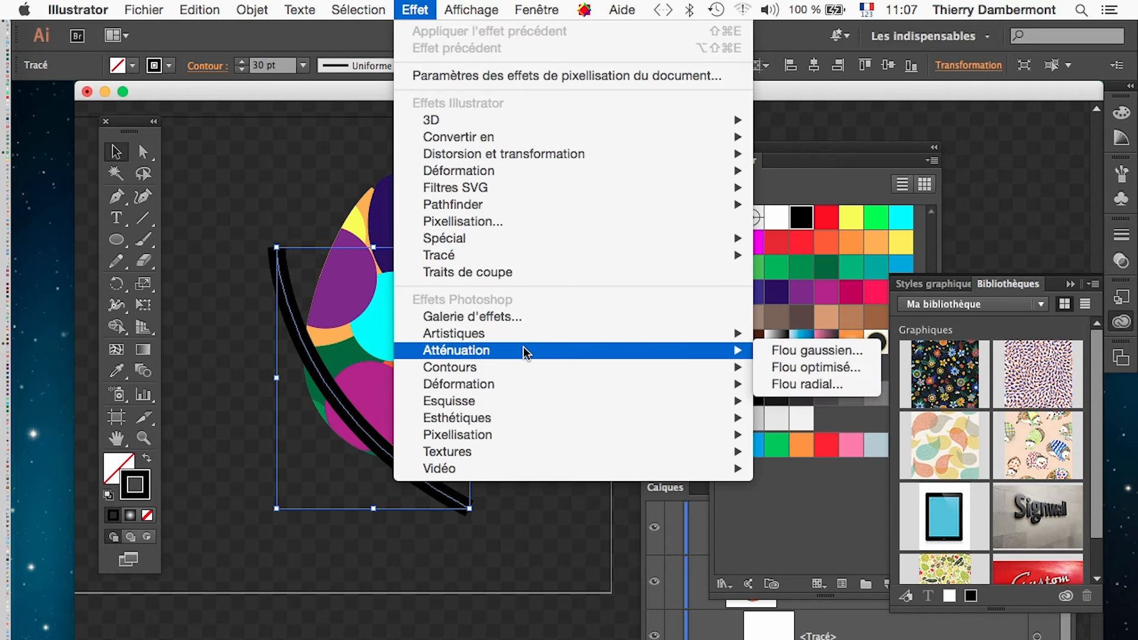
pyautogui.click(843, 351)
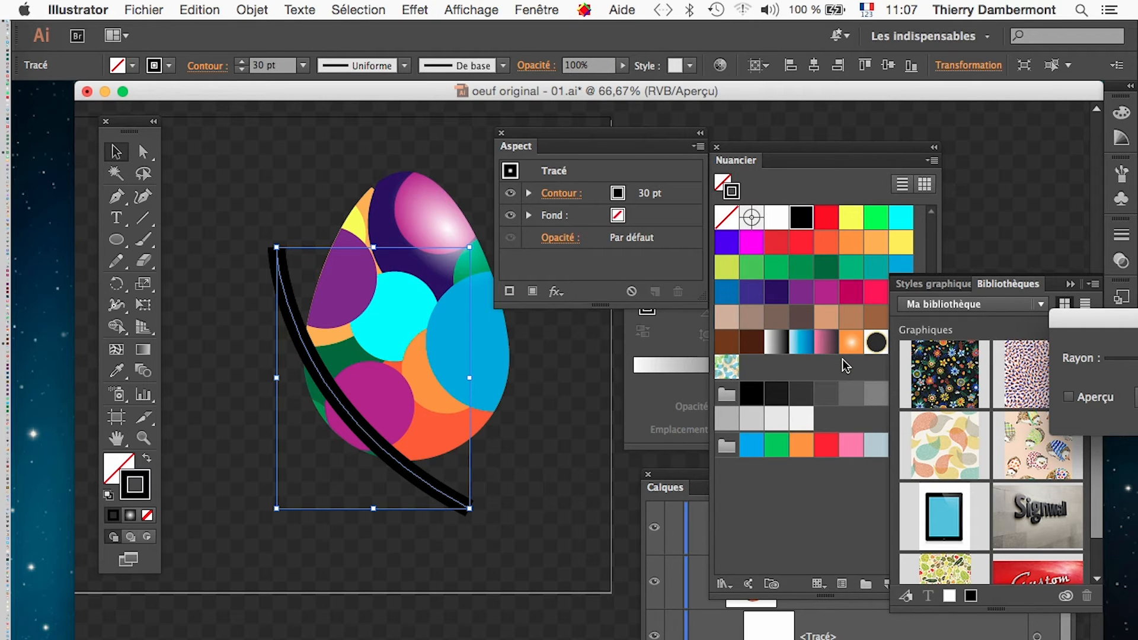
pyautogui.moveTo(1090, 318); pyautogui.dragTo(534, 200)
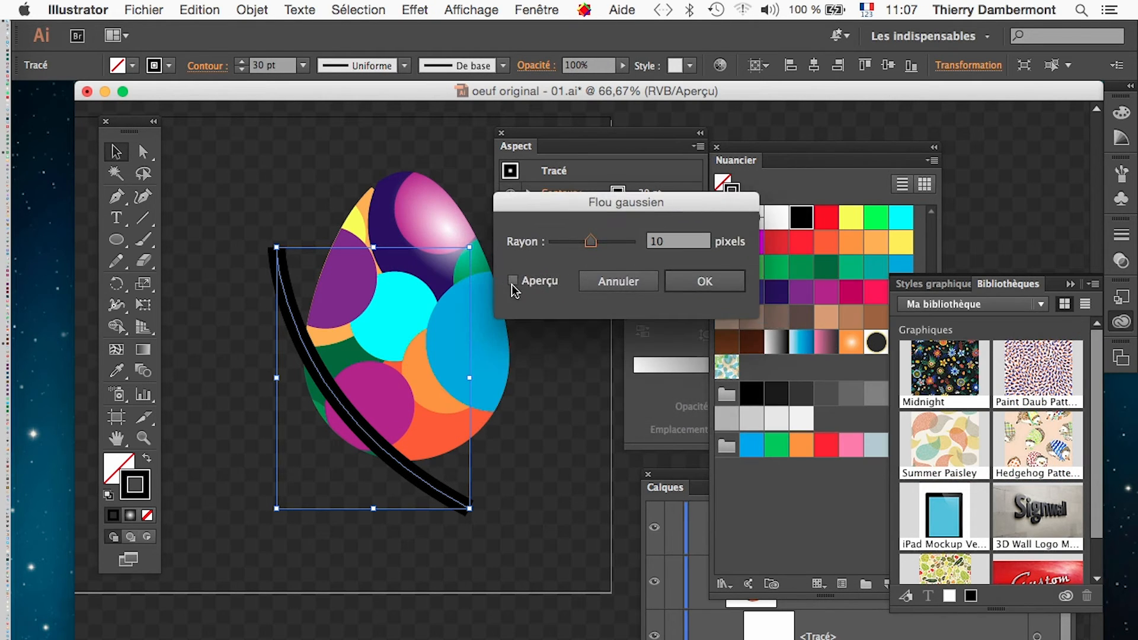
pyautogui.click(513, 281)
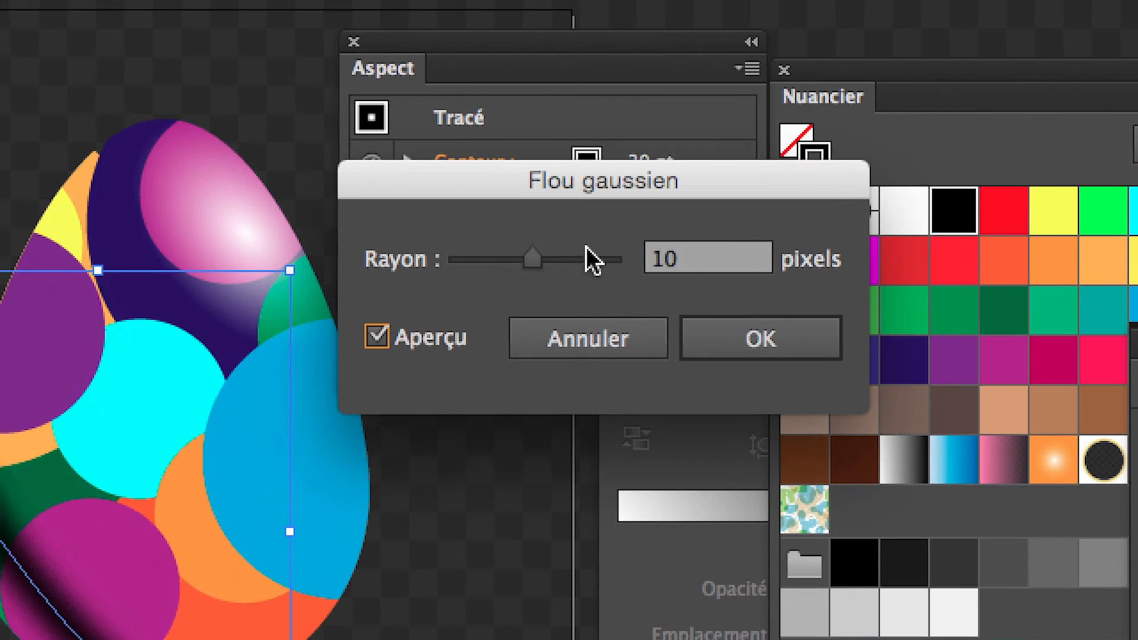
pyautogui.moveTo(585, 248)
pyautogui.mouseDown()
pyautogui.moveTo(534, 248)
pyautogui.moveTo(580, 250)
pyautogui.moveTo(570, 248)
pyautogui.mouseUp()
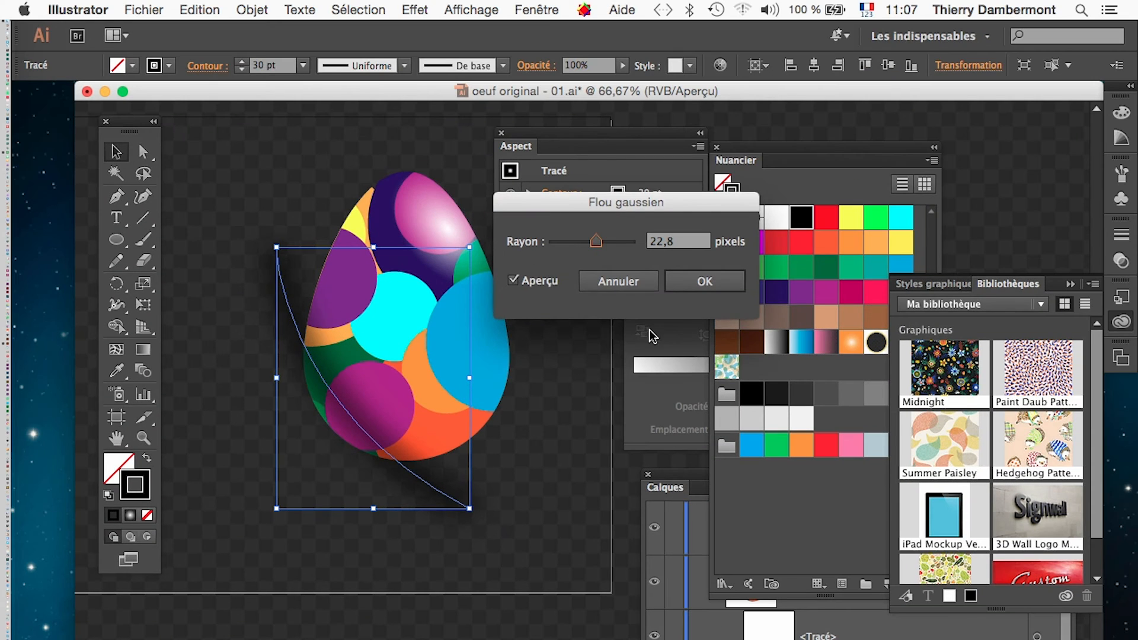
pyautogui.click(689, 283)
# - Thicken the blurred path's stroke in its appearance attributes to 80 pt
pyautogui.click(646, 195)
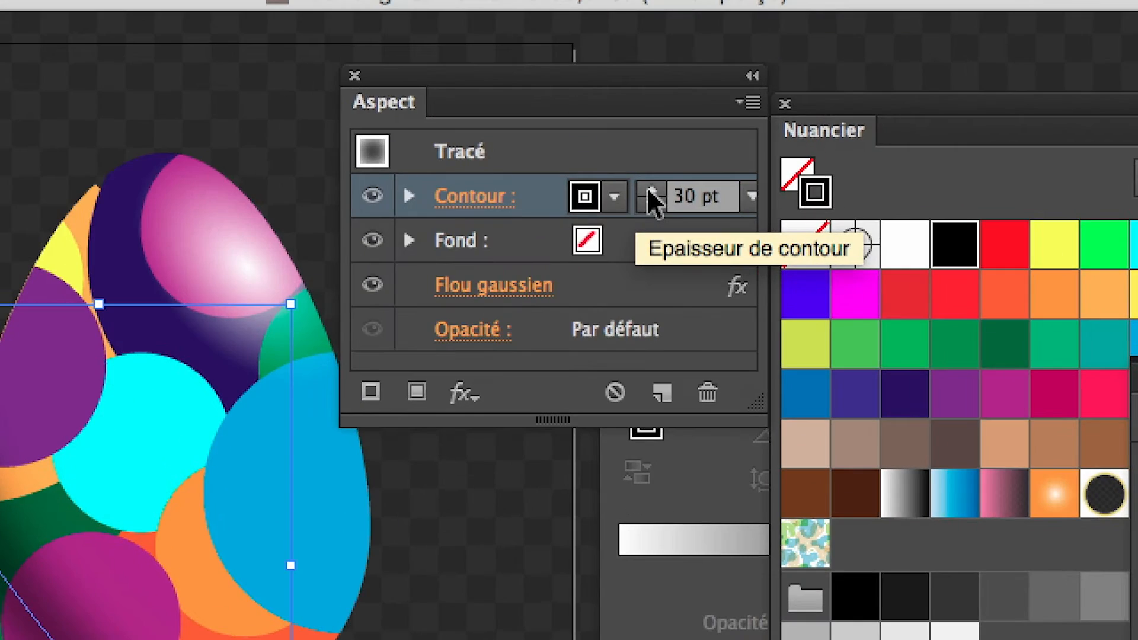
pyautogui.keyDown('shift'); pyautogui.click(651, 190); pyautogui.keyUp('shift')
pyautogui.keyDown('shift'); pyautogui.click(651, 190); pyautogui.keyUp('shift')
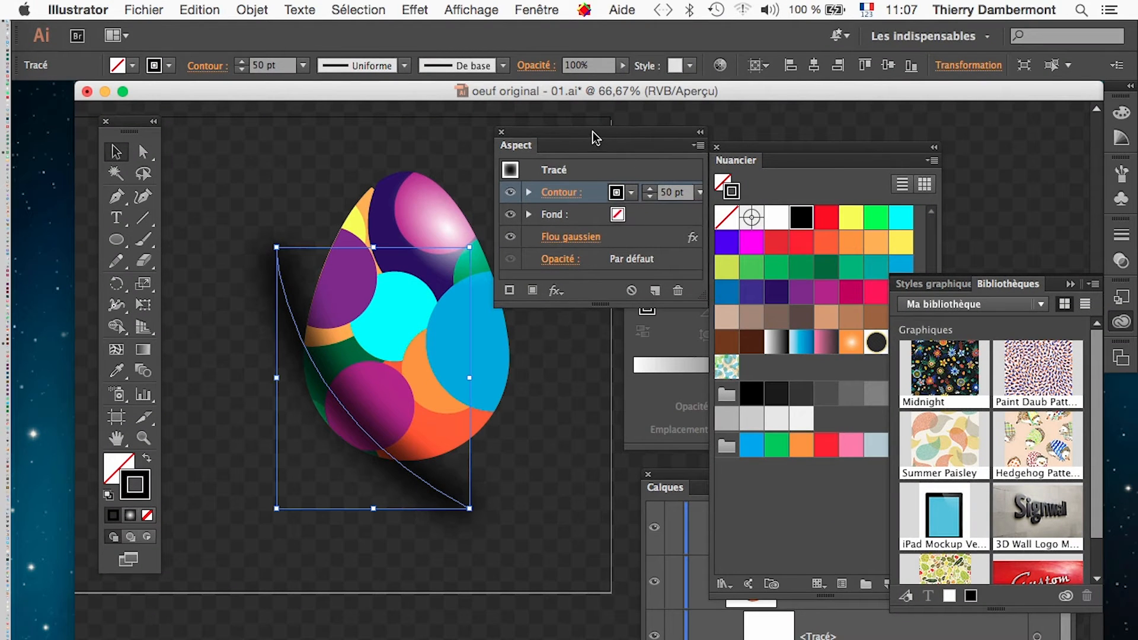
pyautogui.moveTo(595, 133); pyautogui.dragTo(670, 126)
pyautogui.click(623, 364)
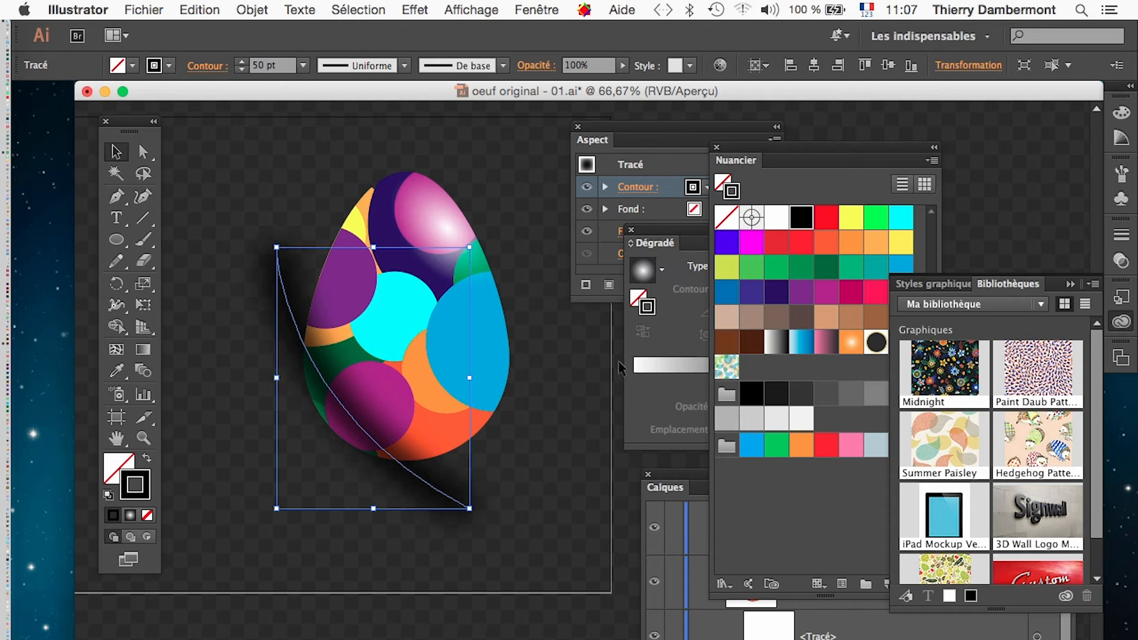
pyautogui.click(659, 132)
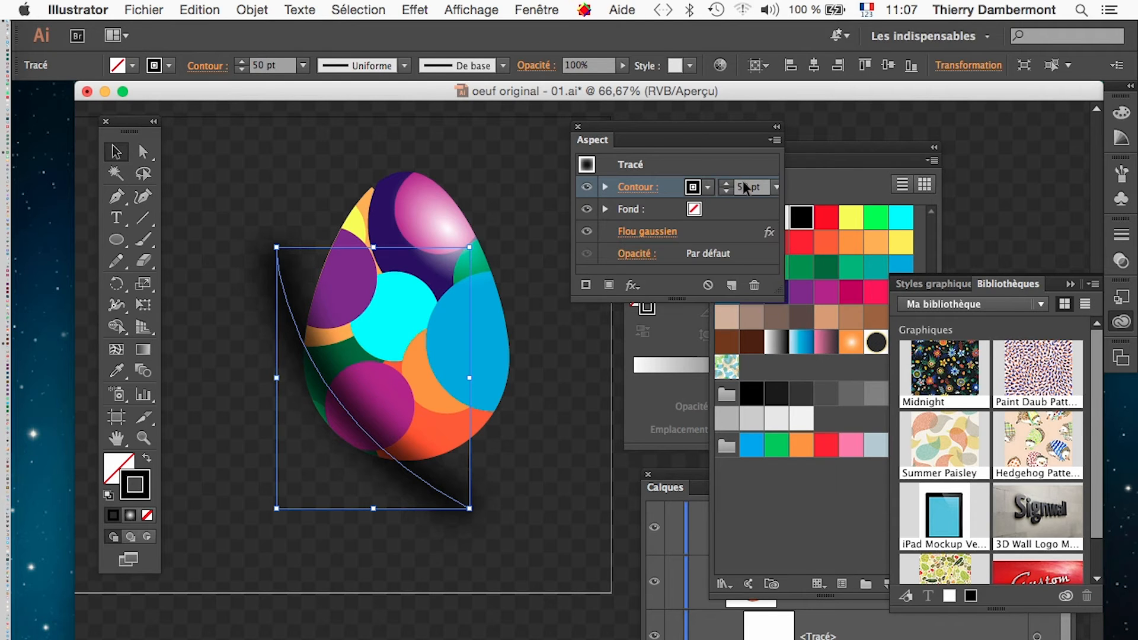
pyautogui.keyDown('shift'); pyautogui.click(725, 184); pyautogui.keyUp('shift')
pyautogui.keyDown('shift'); pyautogui.click(725, 184); pyautogui.keyUp('shift')
pyautogui.keyDown('shift'); pyautogui.click(726, 184); pyautogui.keyUp('shift')
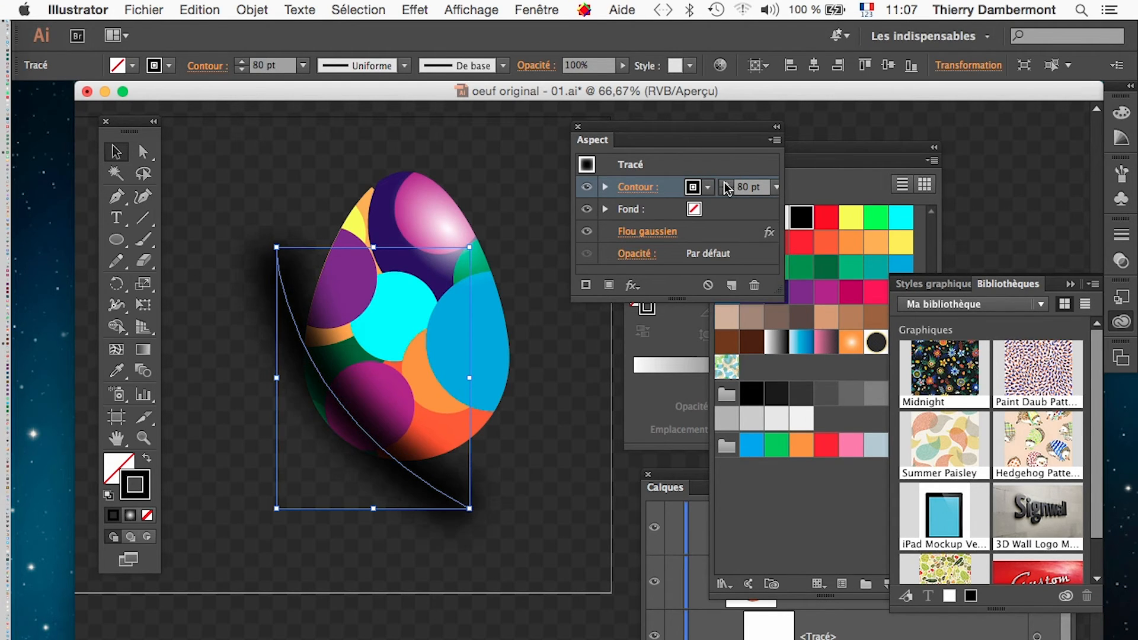
# - Edit the path's existing Gaussian blur with preview on and set its radius to 30.1 pixels
pyautogui.click(654, 232)
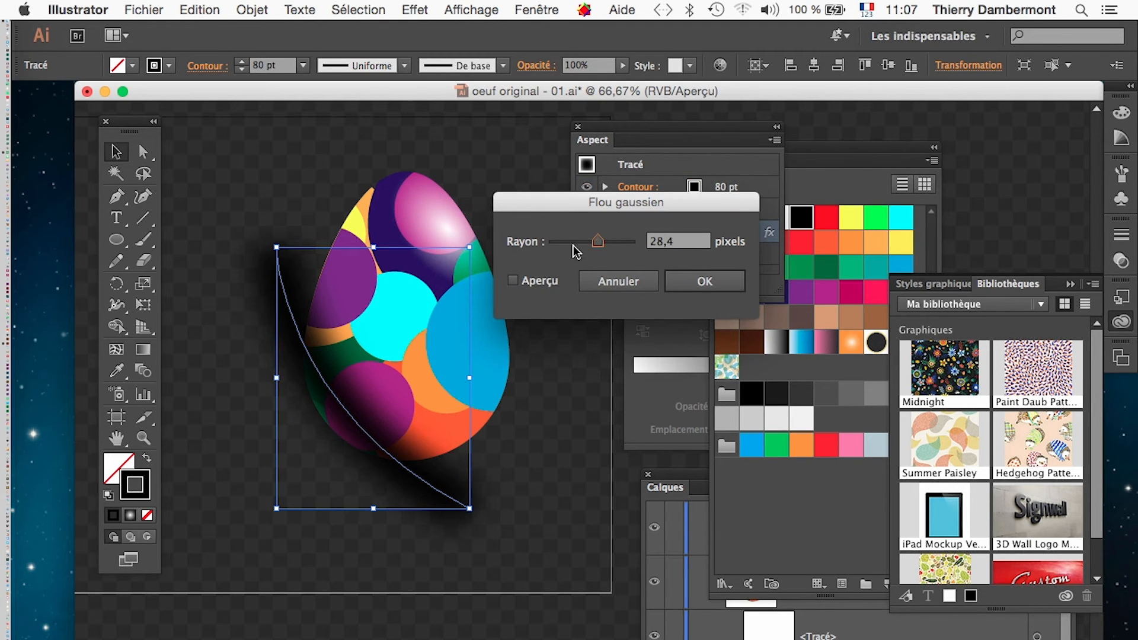
pyautogui.click(550, 279)
pyautogui.moveTo(594, 243); pyautogui.dragTo(600, 242)
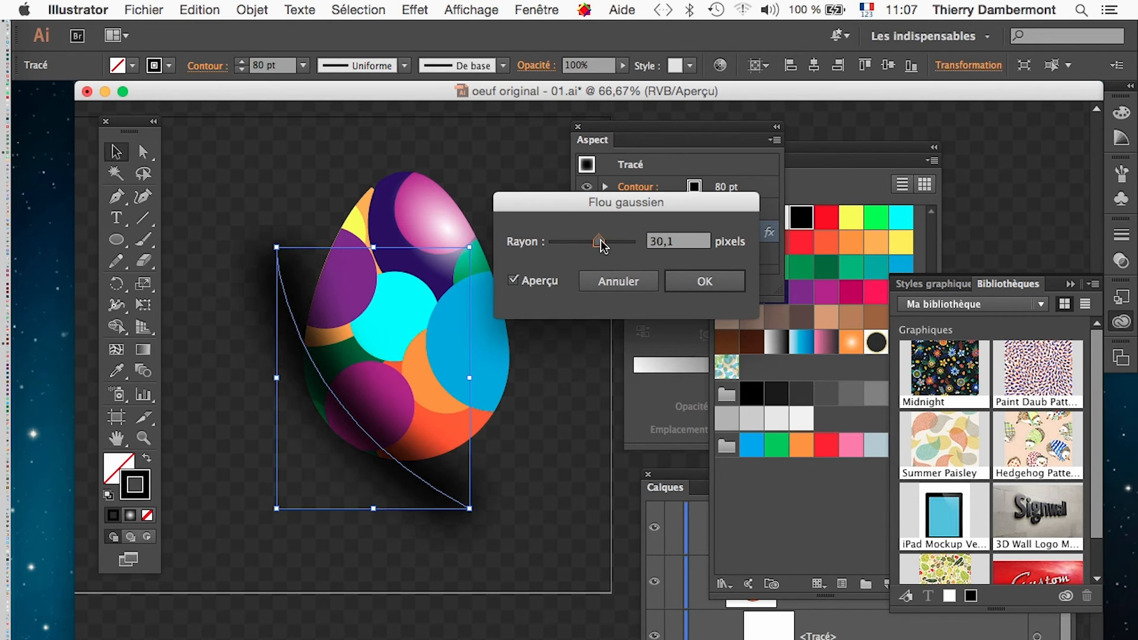
pyautogui.click(705, 281)
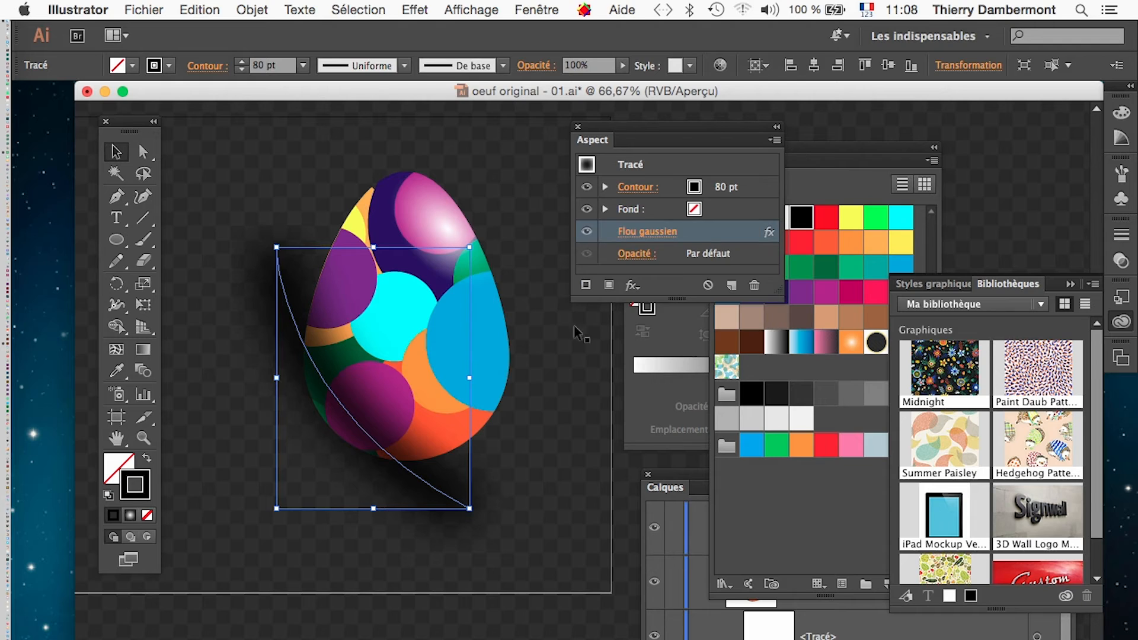
# - Move the shadow path's upper anchor point closer to the egg and lengthen the lower anchor's handle to bow the curve outward
pyautogui.scroll(1, 383, 362)
pyautogui.click(143, 151)
pyautogui.click(213, 148)
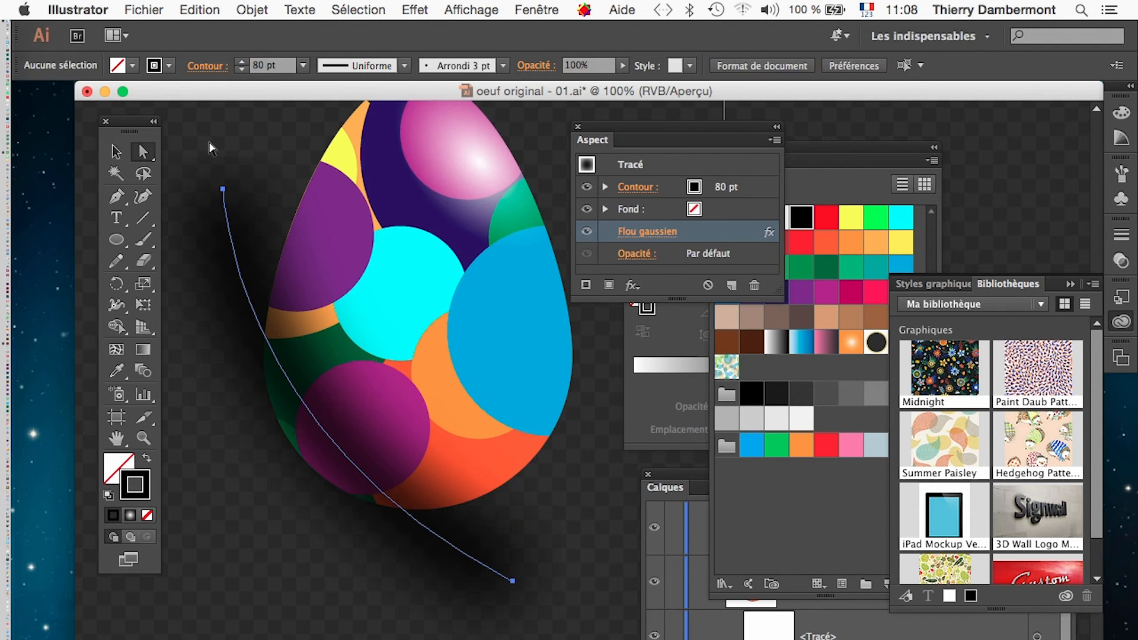
pyautogui.click(223, 189)
pyautogui.moveTo(224, 190); pyautogui.dragTo(248, 191)
pyautogui.moveTo(234, 436); pyautogui.dragTo(197, 473)
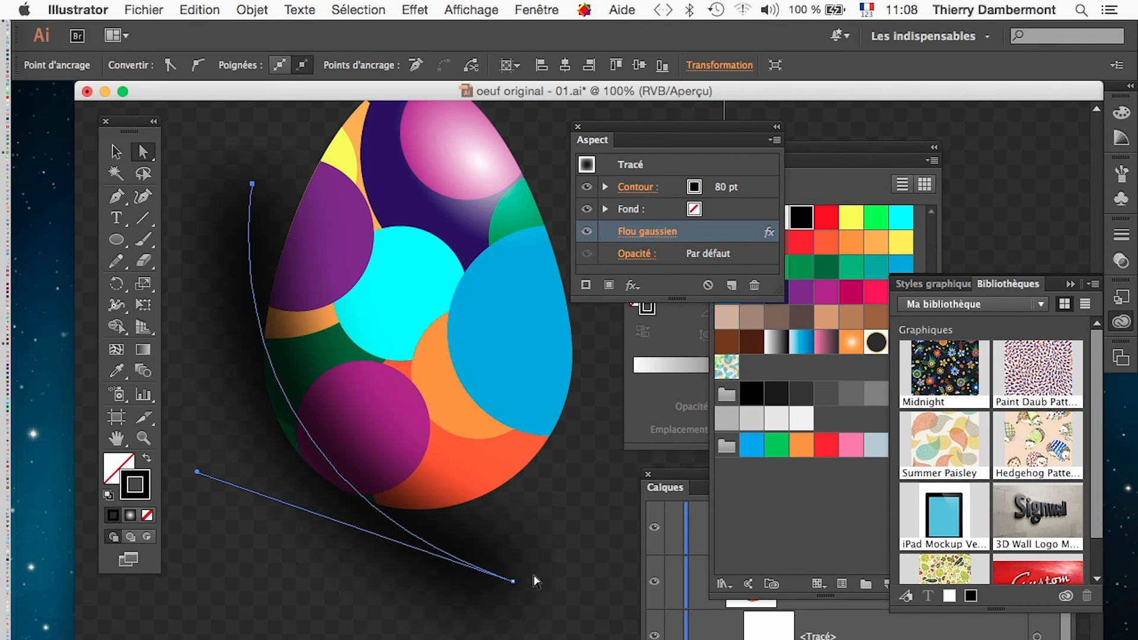
# - Move the shadow path's lower anchor up to the egg's lower right edge and angle its handle so the curve wraps the egg's base
pyautogui.moveTo(513, 581); pyautogui.dragTo(532, 520)
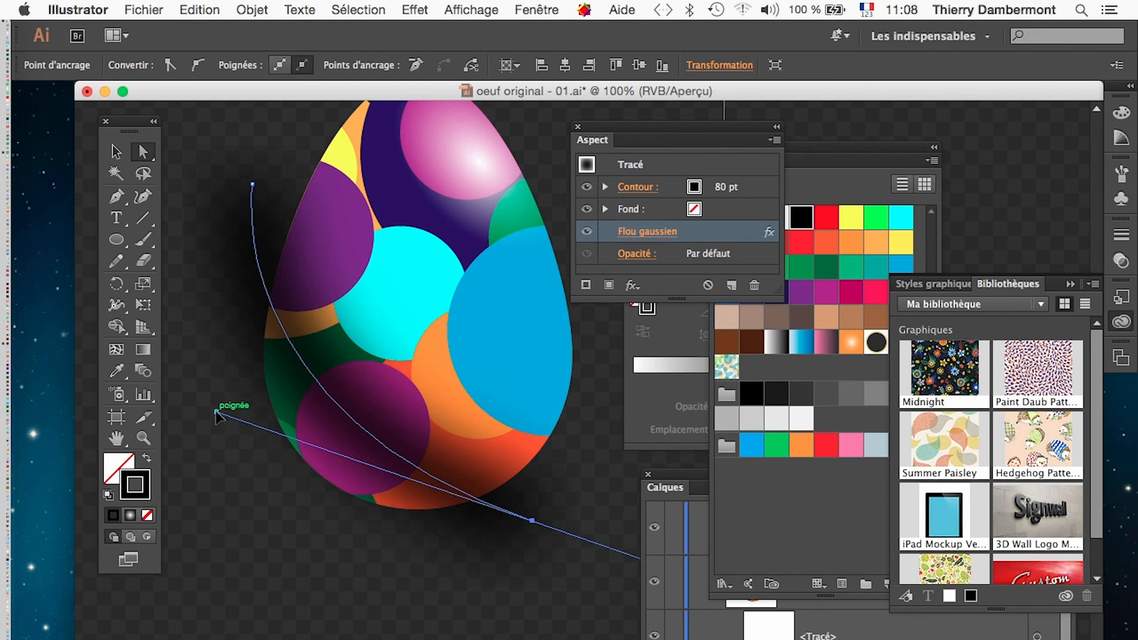
pyautogui.moveTo(216, 413); pyautogui.dragTo(164, 522)
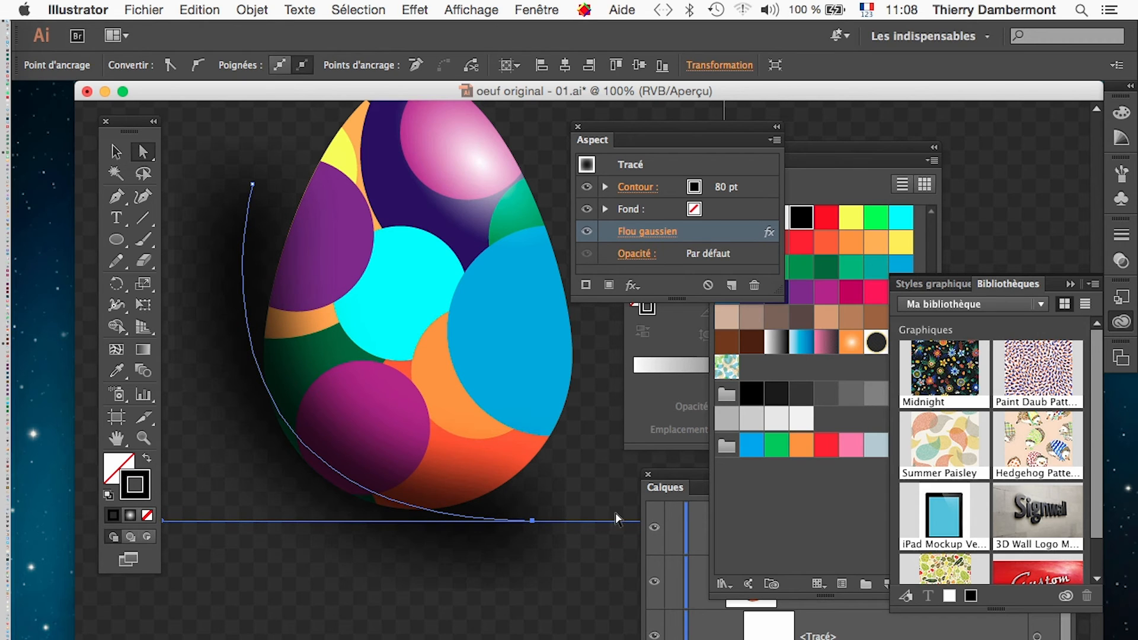
pyautogui.scroll(-1, 541, 518)
pyautogui.moveTo(541, 518); pyautogui.dragTo(555, 464)
pyautogui.moveTo(313, 461); pyautogui.dragTo(285, 564)
pyautogui.moveTo(548, 459)
pyautogui.mouseDown()
pyautogui.moveTo(562, 460)
pyautogui.moveTo(557, 480)
pyautogui.moveTo(560, 466)
pyautogui.mouseUp()
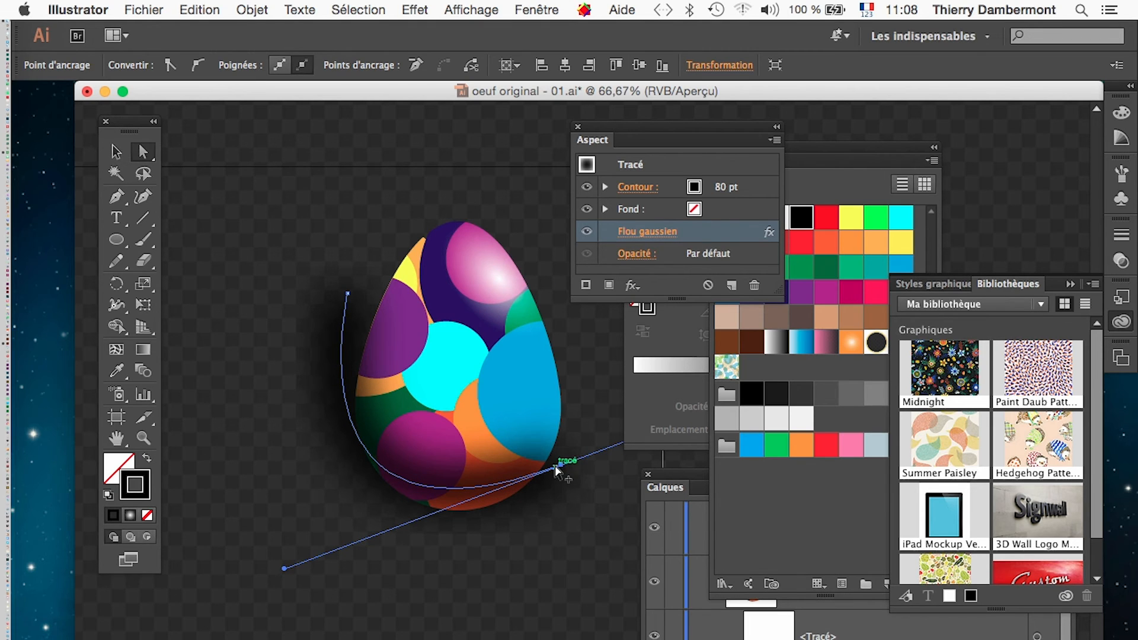
pyautogui.scroll(2, 487, 528)
pyautogui.scroll(2, 470, 516)
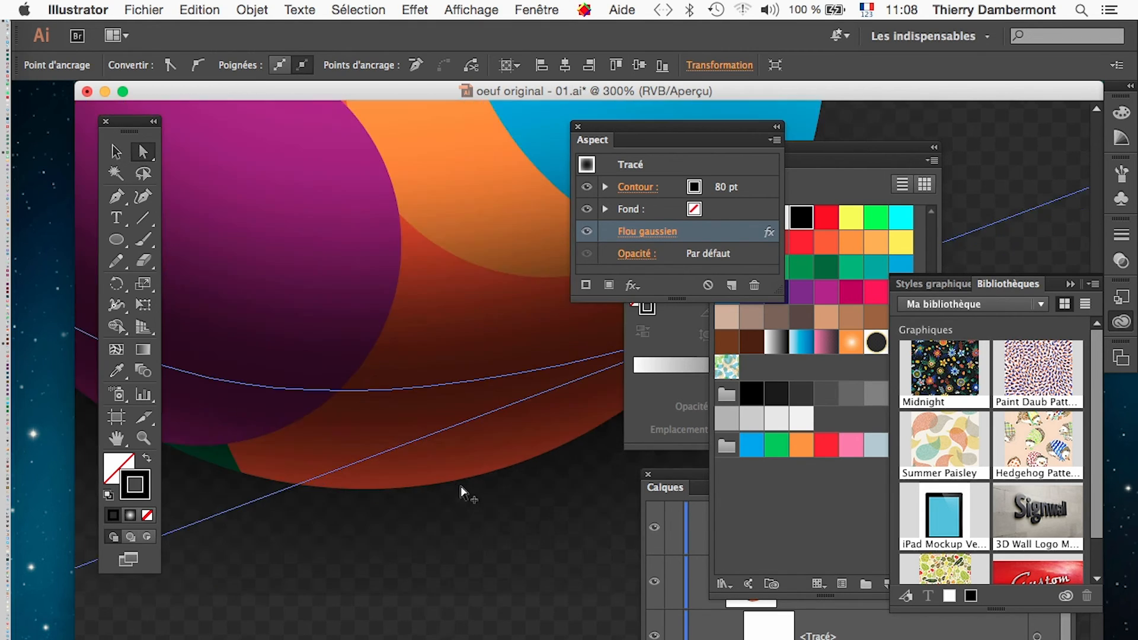
pyautogui.scroll(-4, 388, 500)
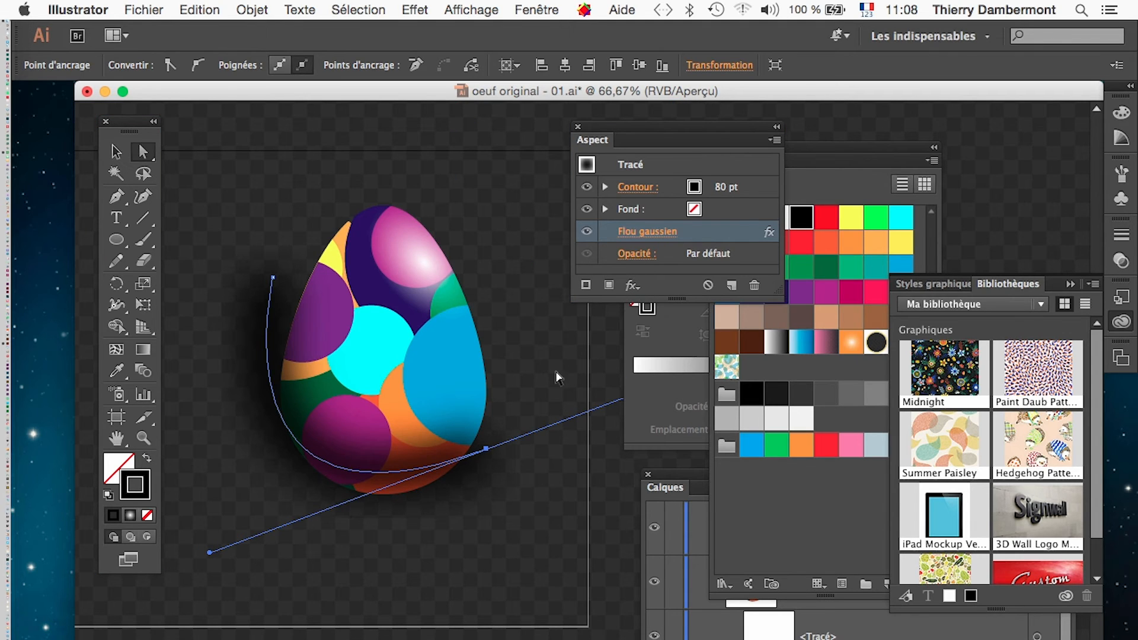
# - Select the blurred path, collapse the egg's clipping group in the layer list and move the path into that group
pyautogui.click(385, 557)
pyautogui.scroll(1, 390, 522)
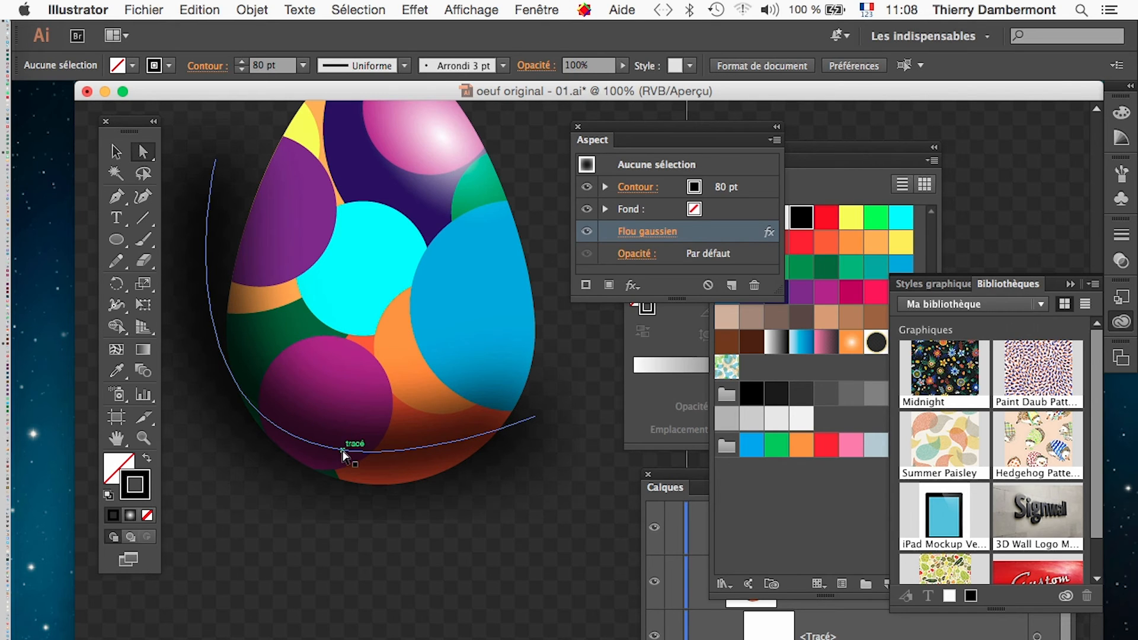
pyautogui.click(350, 450)
pyautogui.click(679, 488)
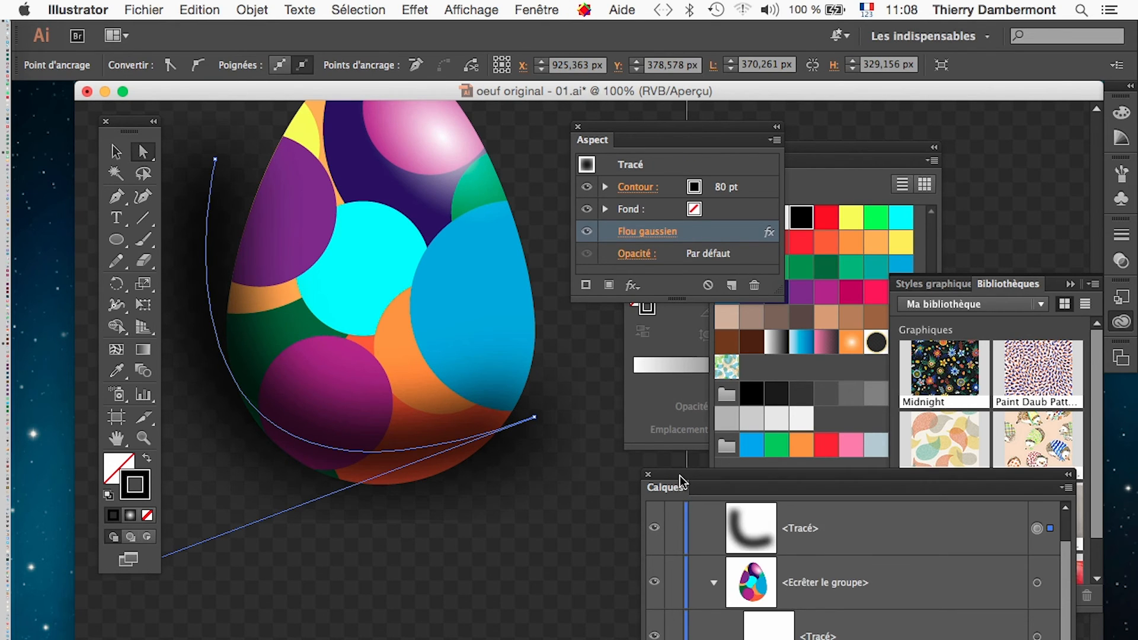
pyautogui.moveTo(680, 478); pyautogui.dragTo(680, 114)
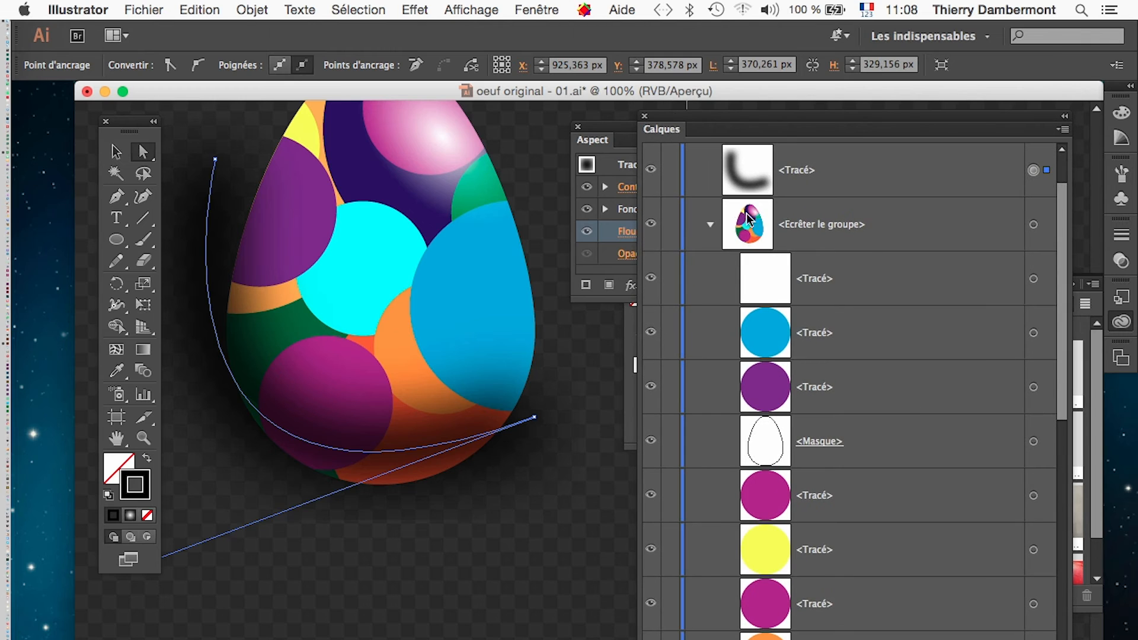
pyautogui.click(709, 226)
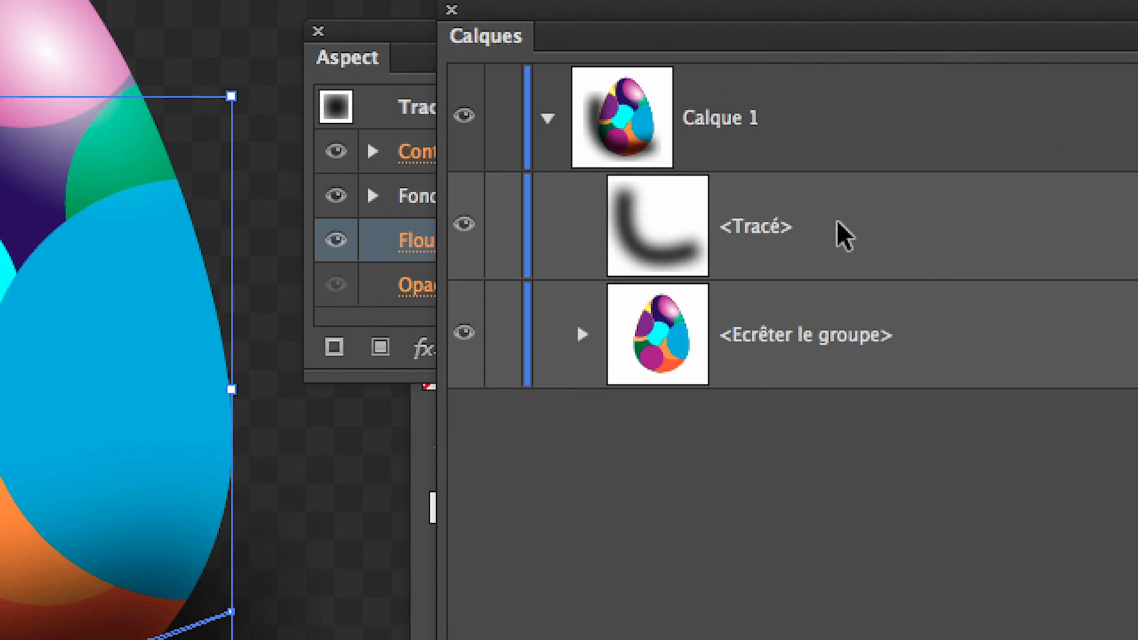
pyautogui.click(837, 224)
pyautogui.moveTo(837, 224); pyautogui.dragTo(817, 333)
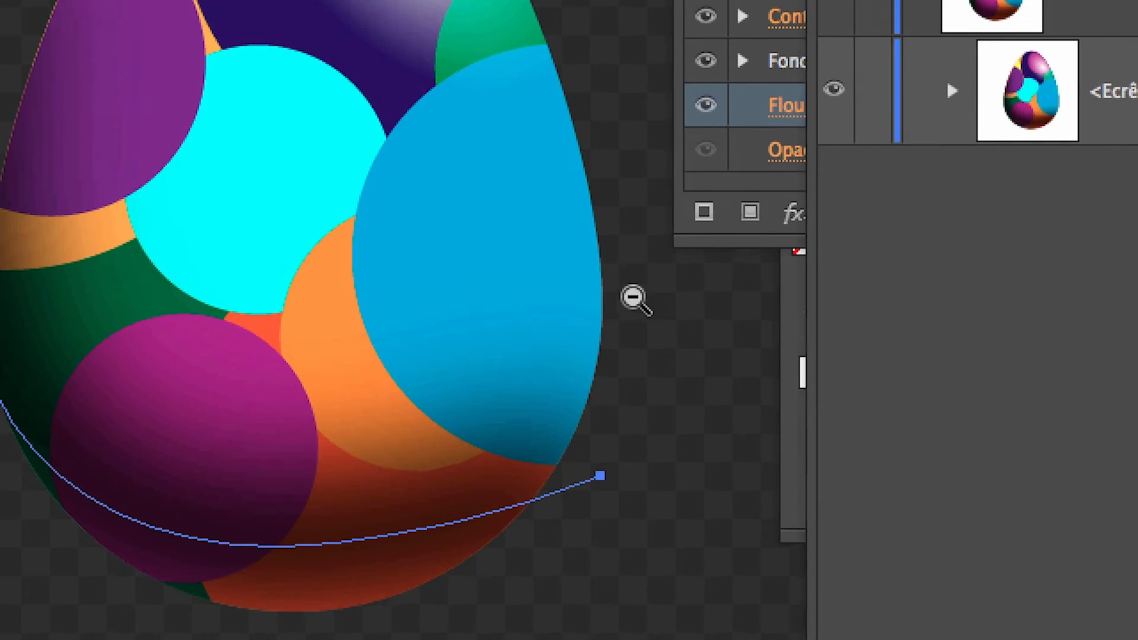
# - Deselect the shadow path and hide the transparency grid to show the finished egg on a white artboard
pyautogui.keyDown('alt'); pyautogui.click(915, 325); pyautogui.keyUp('alt')
pyautogui.keyDown('alt'); pyautogui.click(915, 325); pyautogui.keyUp('alt')
pyautogui.moveTo(1017, 524); pyautogui.dragTo(360, 621)
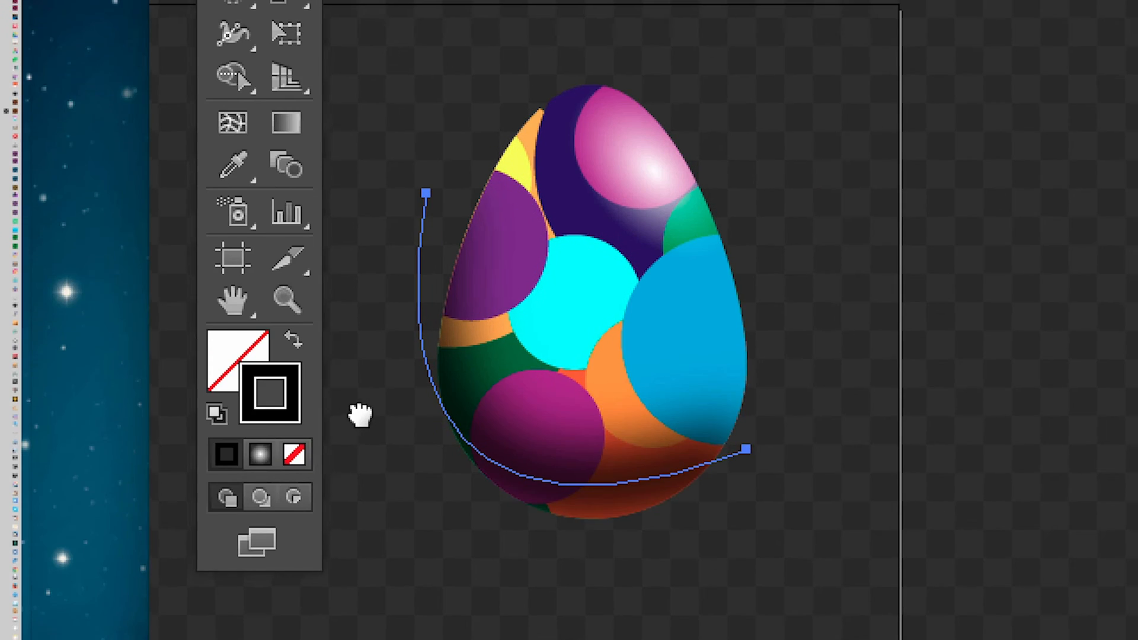
pyautogui.click(385, 64)
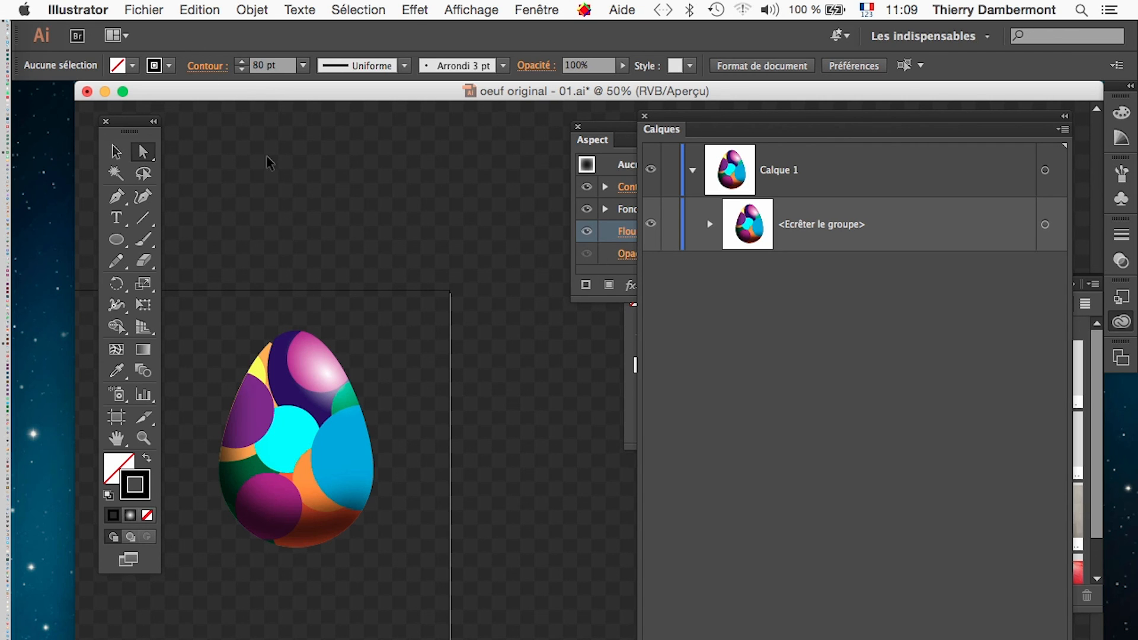
pyautogui.click(471, 10)
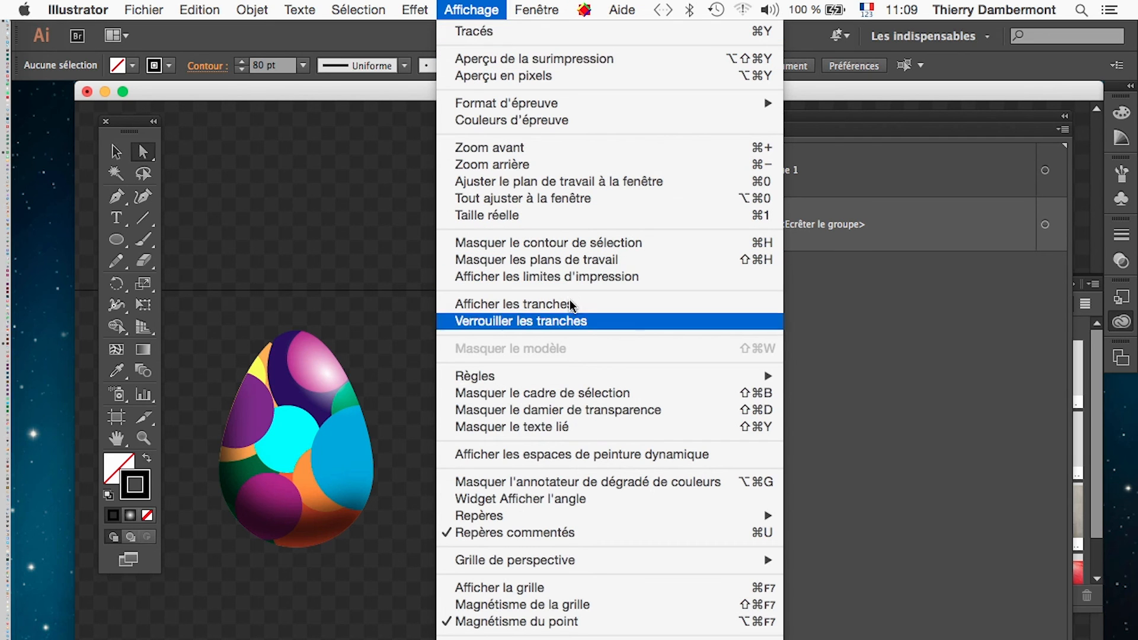
pyautogui.click(581, 419)
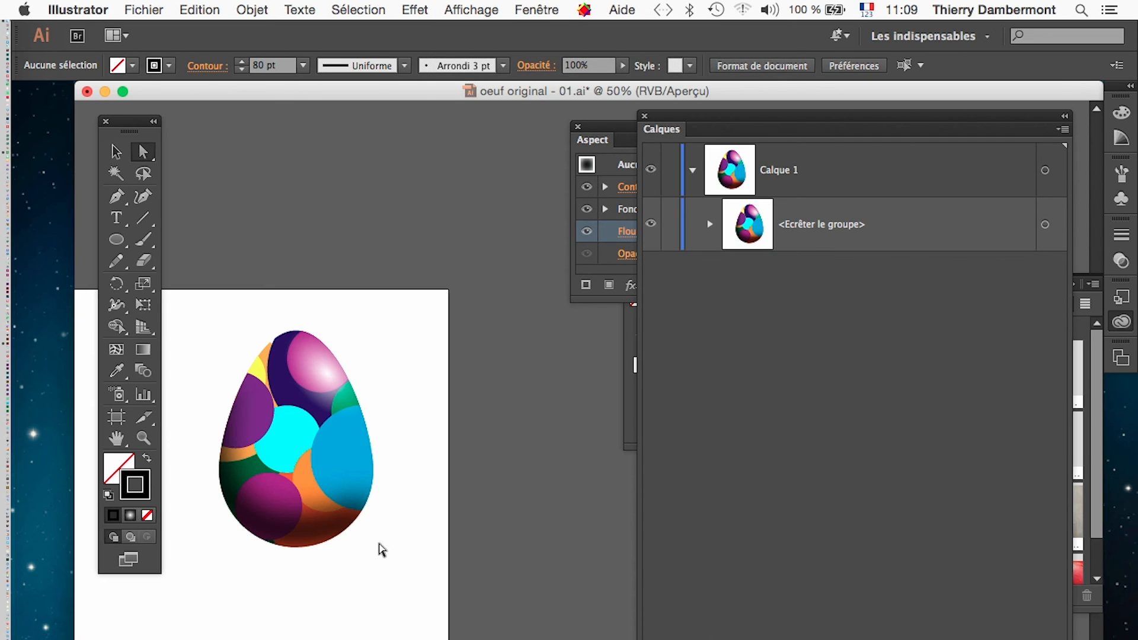
pyautogui.press('super+plus')
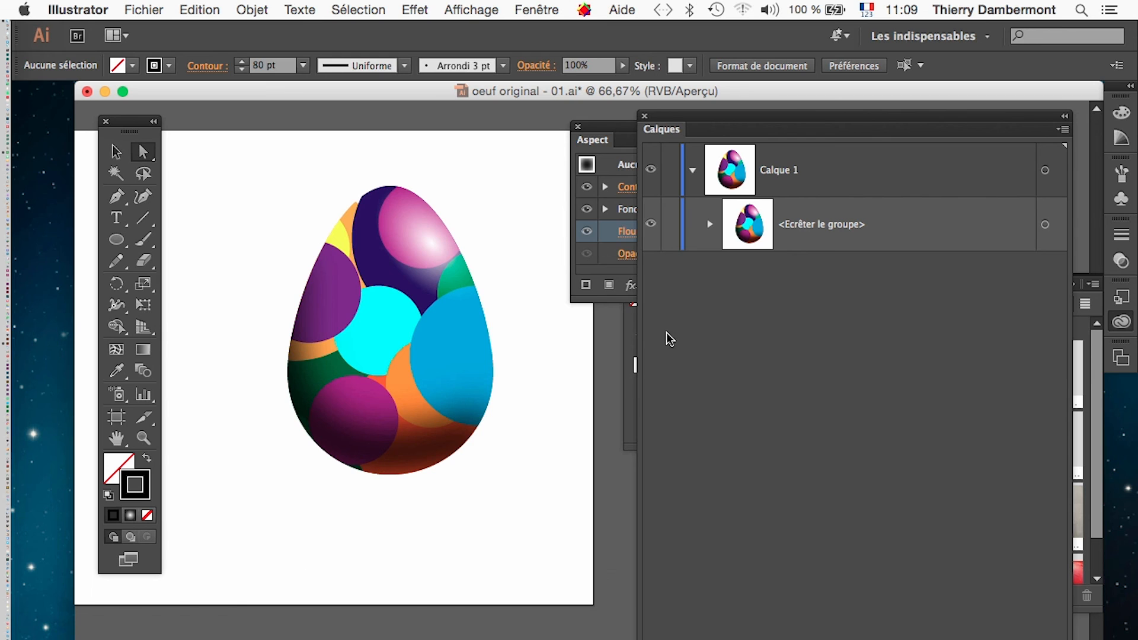
# - Expand the egg's clipping group, target the blurred shadow path inside it and reposition the floating panels to expose its appearance settings
pyautogui.click(710, 224)
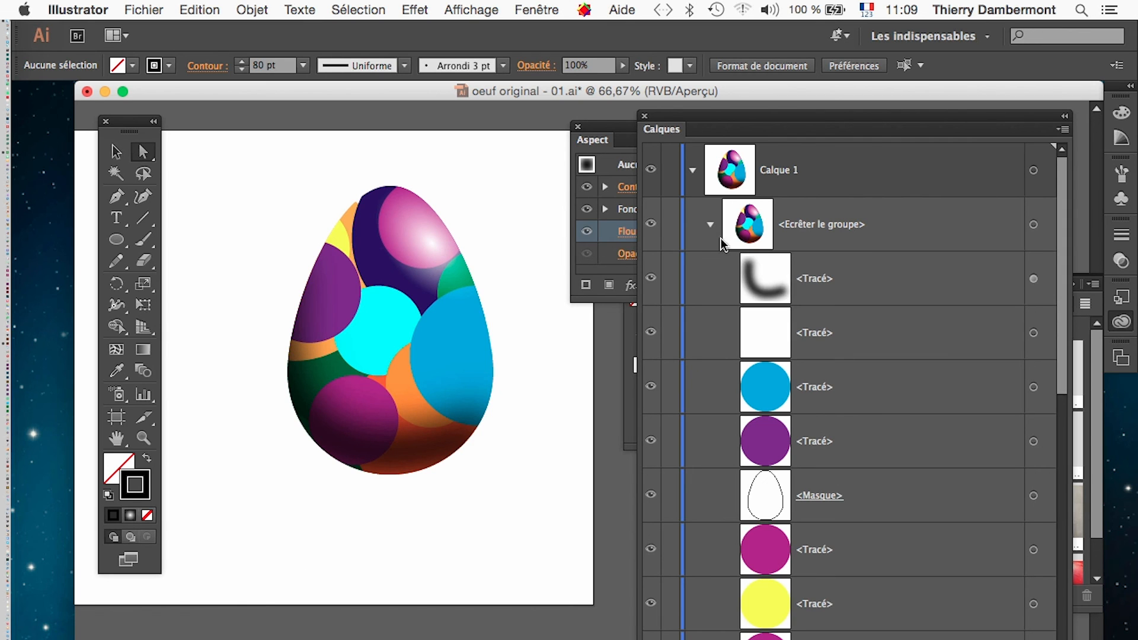
pyautogui.click(1032, 281)
pyautogui.moveTo(775, 127); pyautogui.dragTo(874, 372)
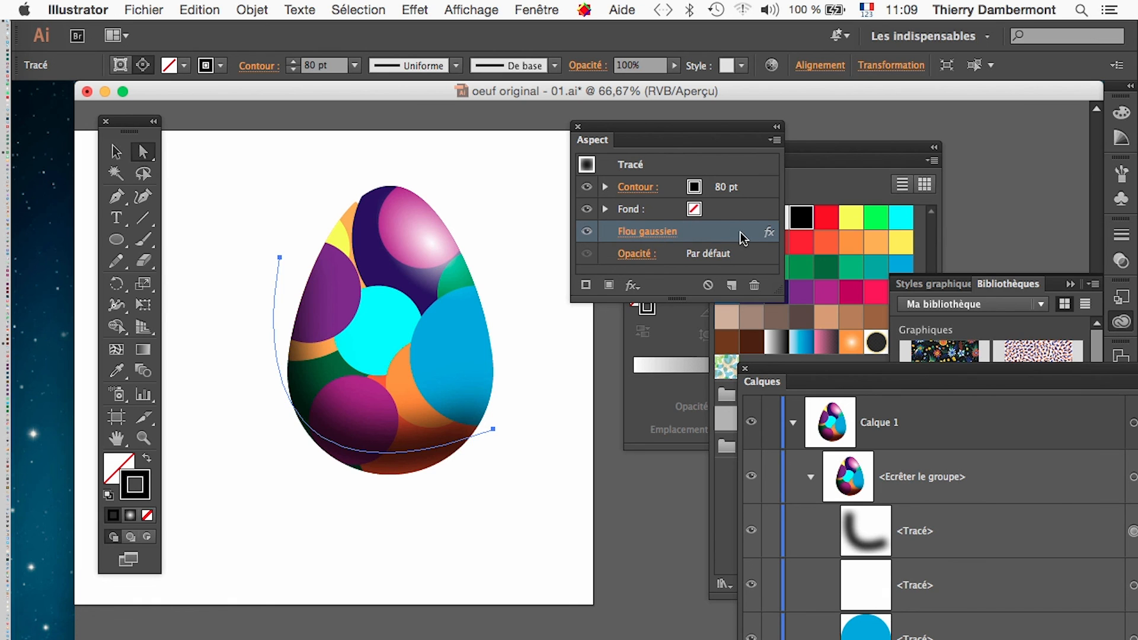
pyautogui.moveTo(671, 141); pyautogui.dragTo(608, 128)
pyautogui.press('v')
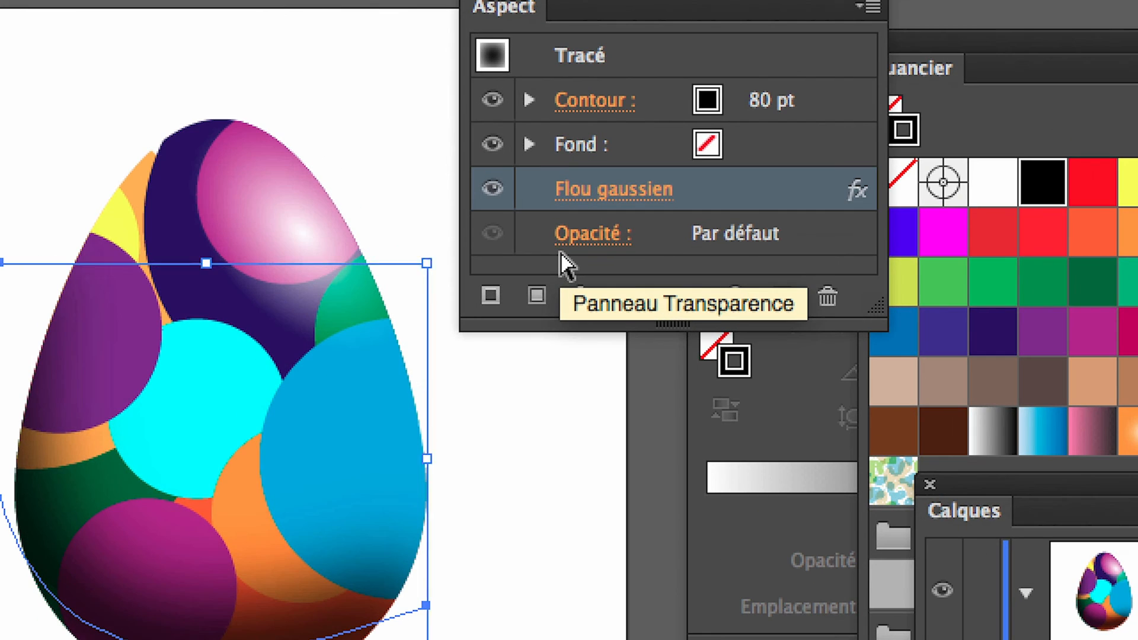
# - Lower the shadow path's opacity to 70% and deselect it
pyautogui.click(561, 243)
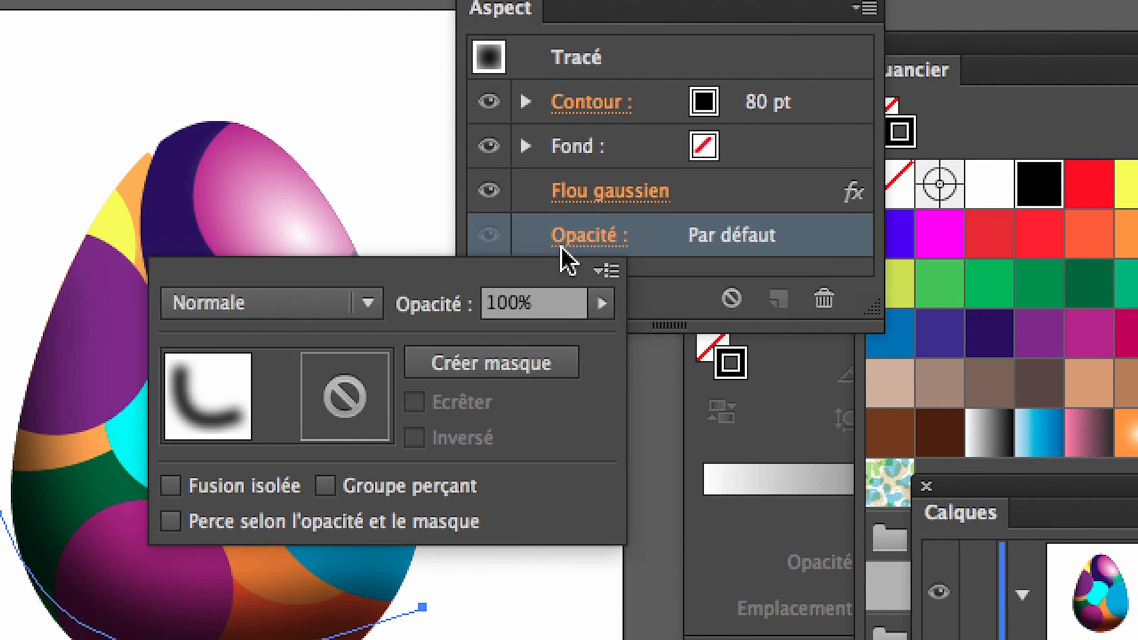
pyautogui.click(573, 267)
pyautogui.click(539, 299)
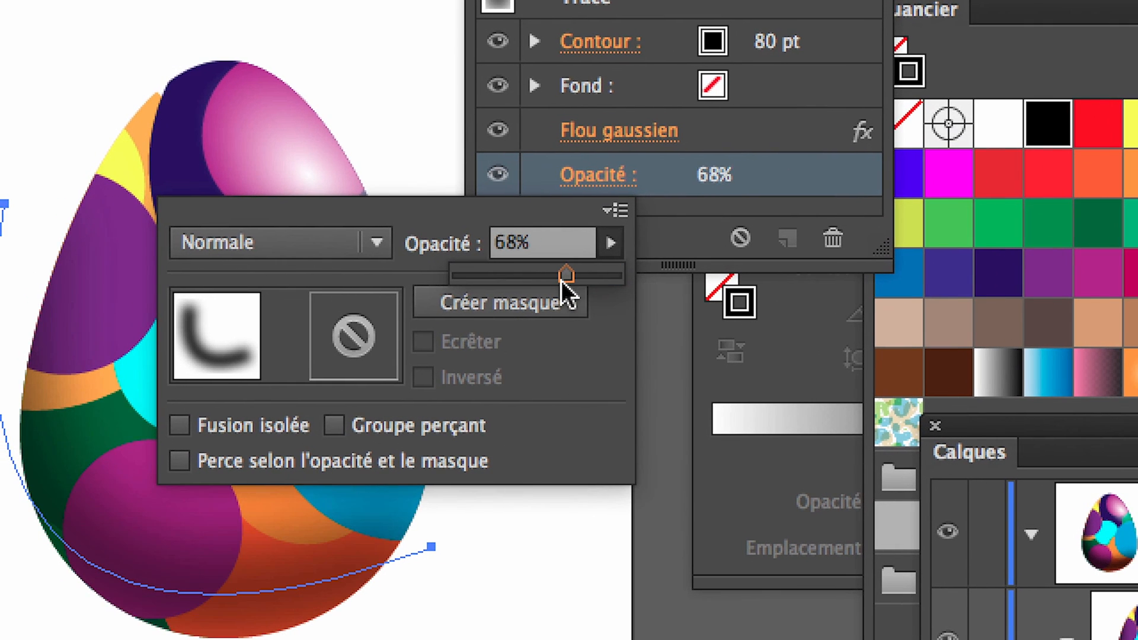
pyautogui.moveTo(562, 281); pyautogui.dragTo(565, 281)
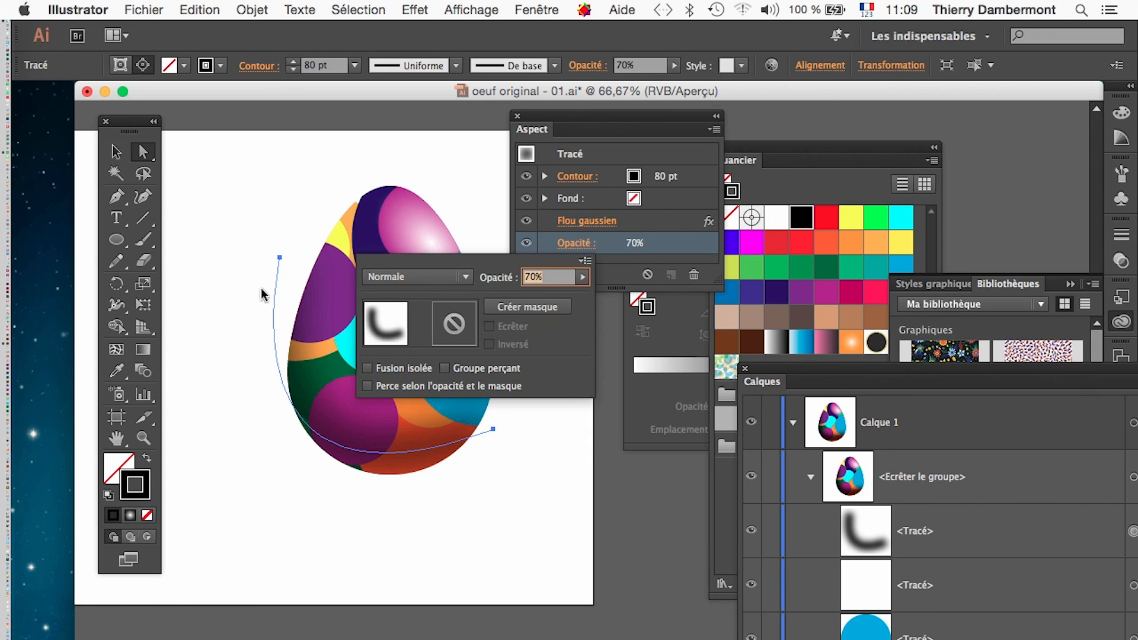
pyautogui.click(3, 285)
pyautogui.click(407, 582)
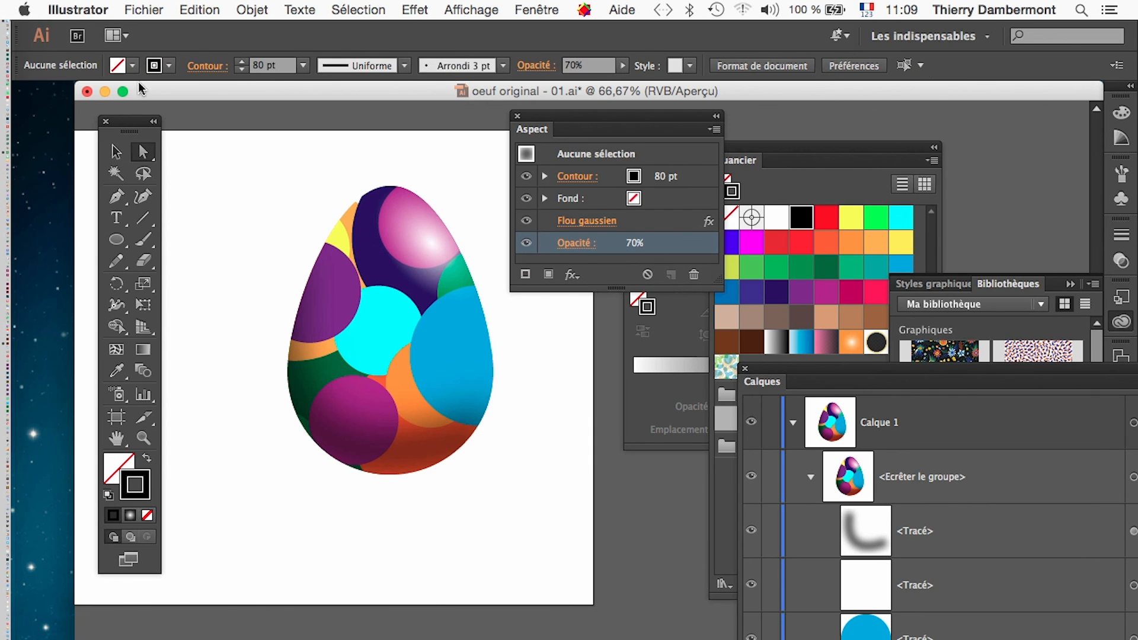
# - Save the document as a new Adobe Illustrator file named "oeuf original - 02.ai" in the "AI FE mars 2015 jour 4" folder
pyautogui.click(145, 10)
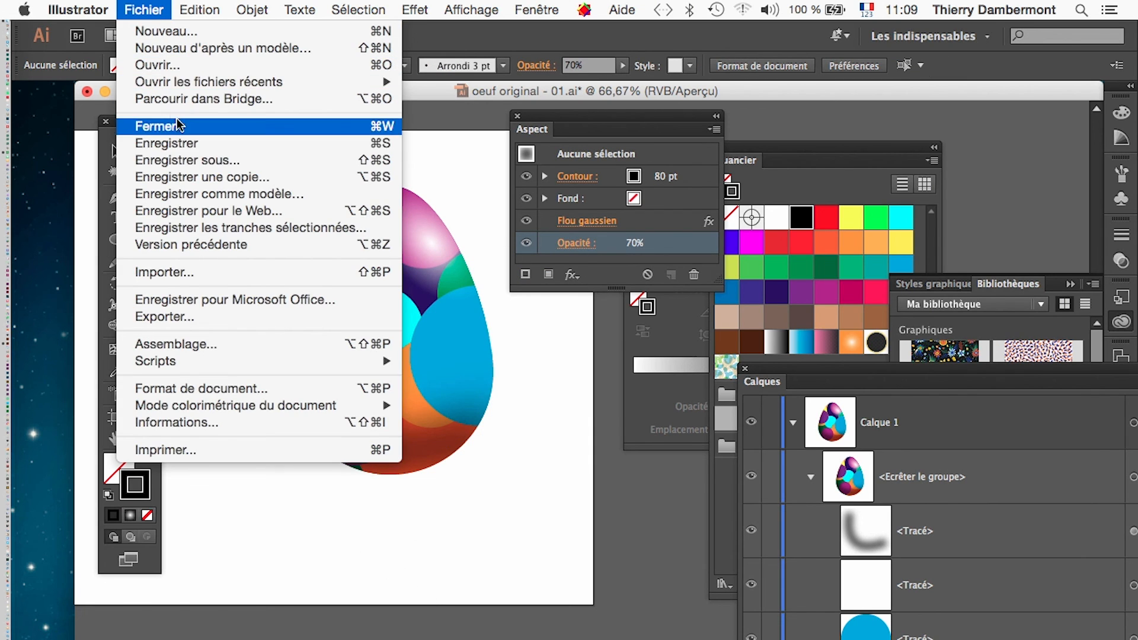
pyautogui.click(188, 159)
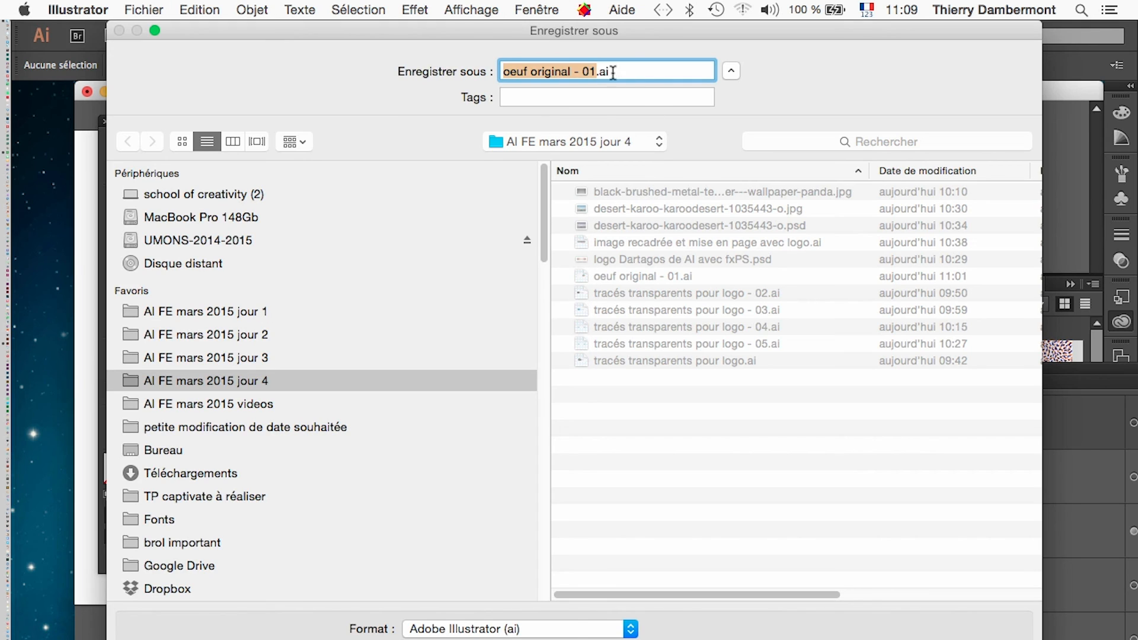
pyautogui.click(594, 71)
pyautogui.press('BackSpace')
pyautogui.write('2')
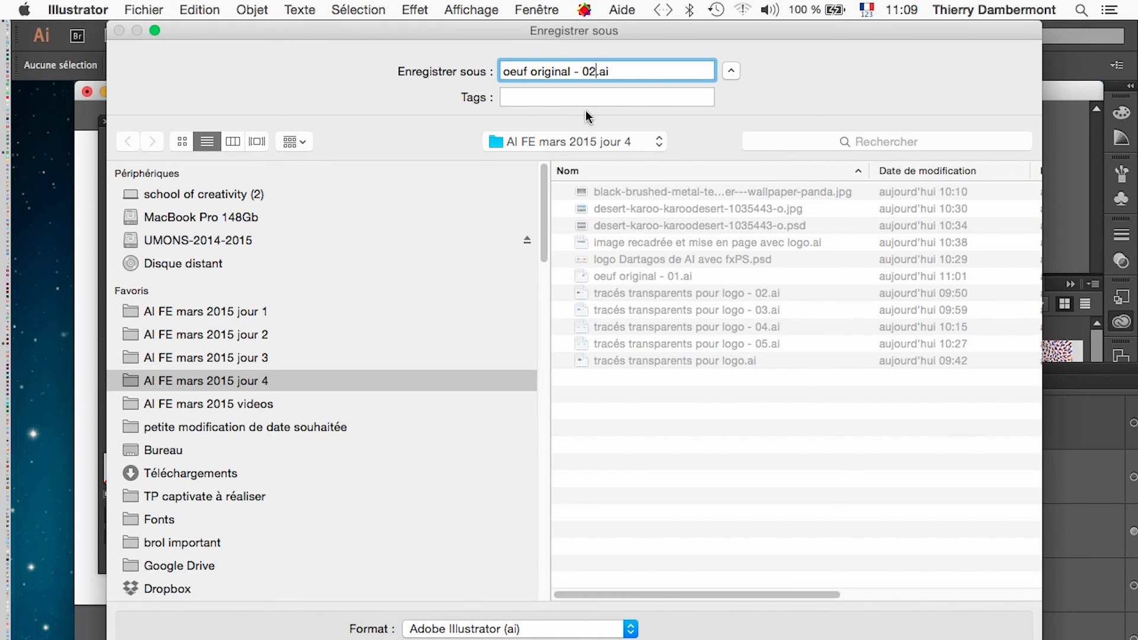
pyautogui.press('Return')
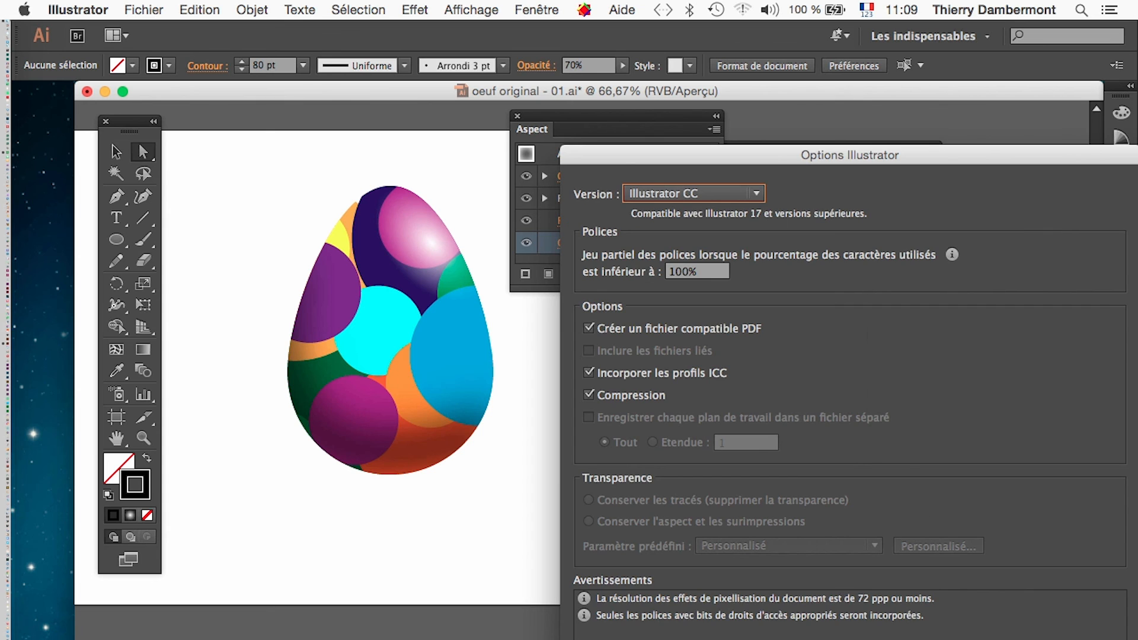